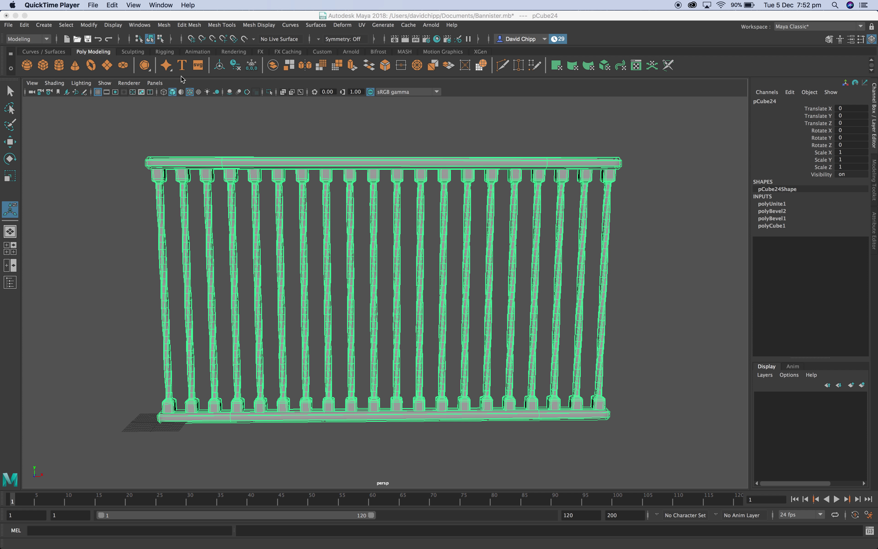
# - Start a new scene and save the changes to Bannister.mb
pyautogui.click(7, 25)
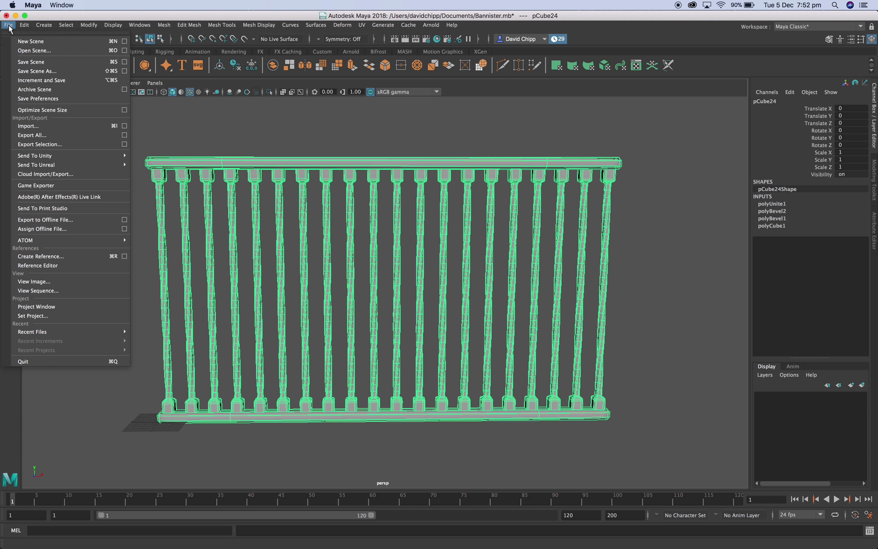
pyautogui.click(26, 41)
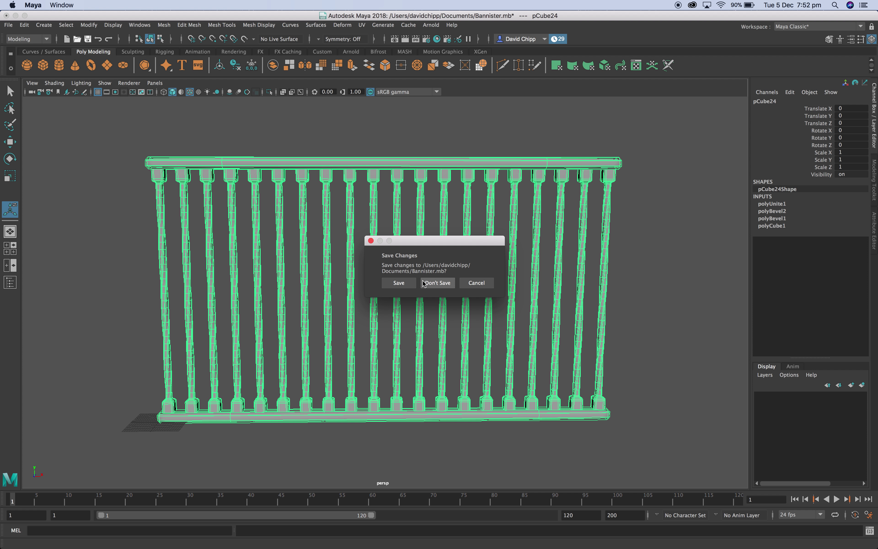
pyautogui.click(399, 283)
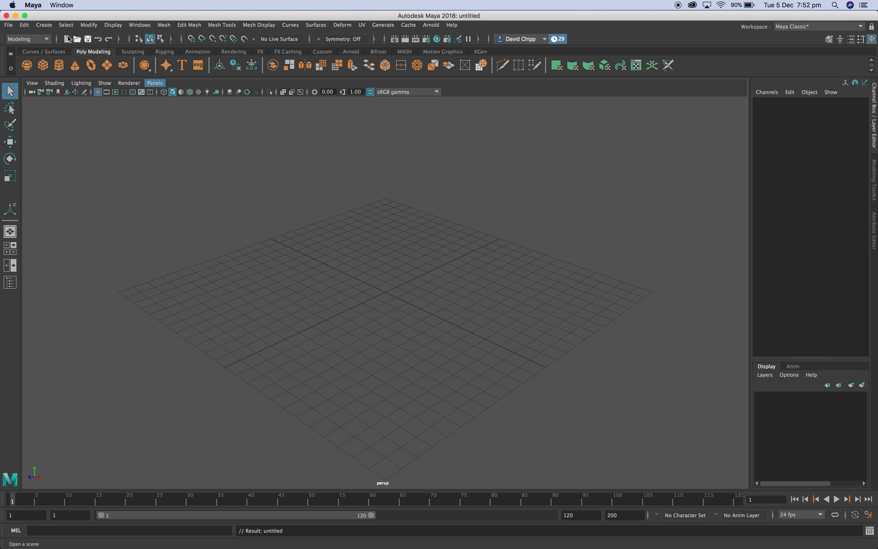
# - Open the polygon cube creation options and reset them to their default settings
pyautogui.click(45, 25)
pyautogui.moveTo(68, 59)
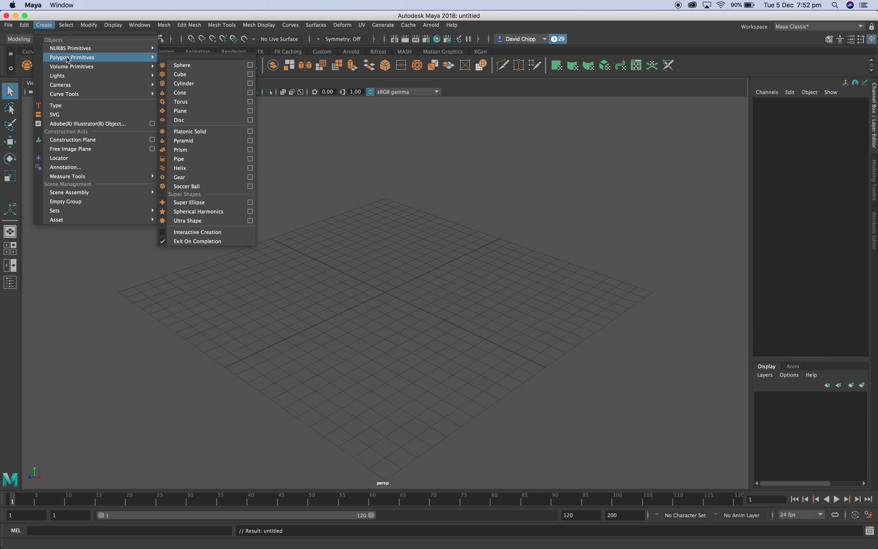
pyautogui.click(250, 74)
pyautogui.click(302, 204)
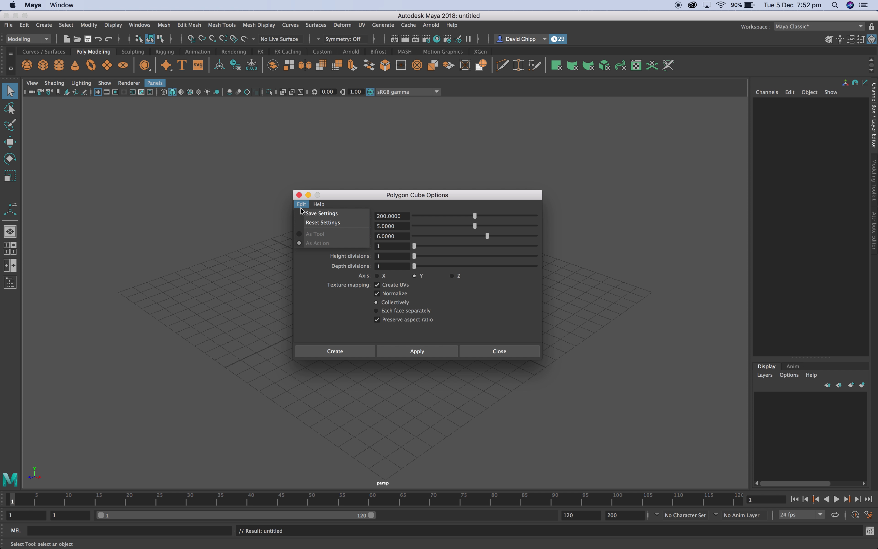
pyautogui.click(312, 223)
# - Create a polygon cube with width, height and depth all set to 5
pyautogui.click(400, 216)
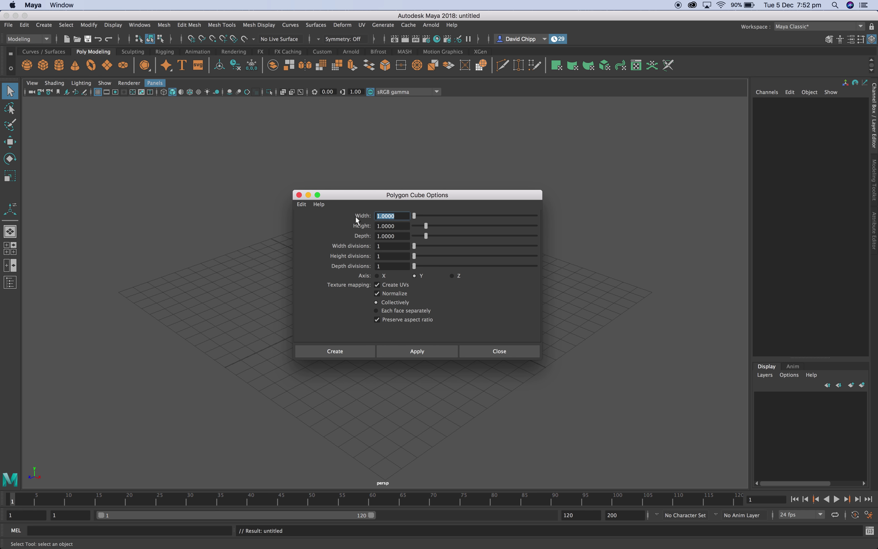
pyautogui.write('5')
pyautogui.click(398, 227)
pyautogui.write('5')
pyautogui.click(396, 236)
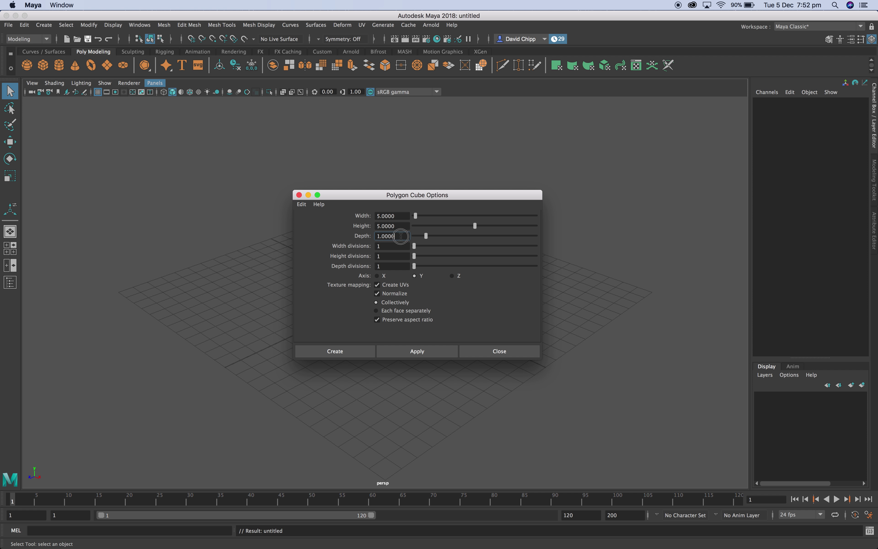
pyautogui.write('5')
pyautogui.click(345, 350)
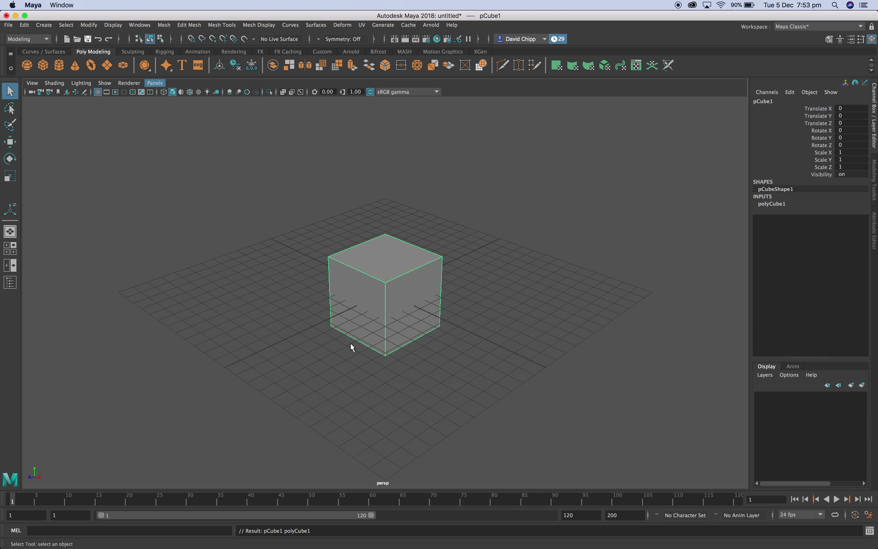
# - Move the cube by setting its Translate Y and Translate X to 2.5
pyautogui.press('f')
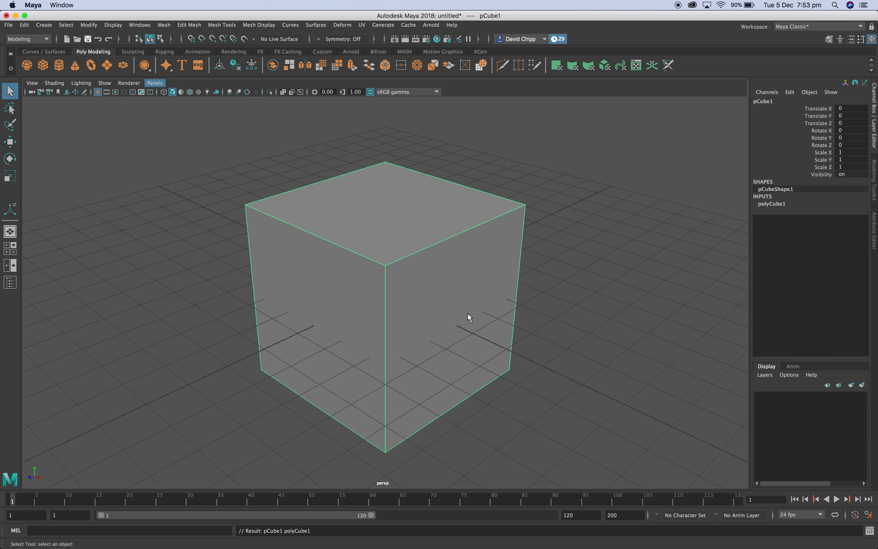
pyautogui.scroll(-3, 576, 297)
pyautogui.scroll(3, 577, 296)
pyautogui.keyDown('alt'); pyautogui.moveTo(474, 380); pyautogui.dragTo(515, 364); pyautogui.keyUp('alt')
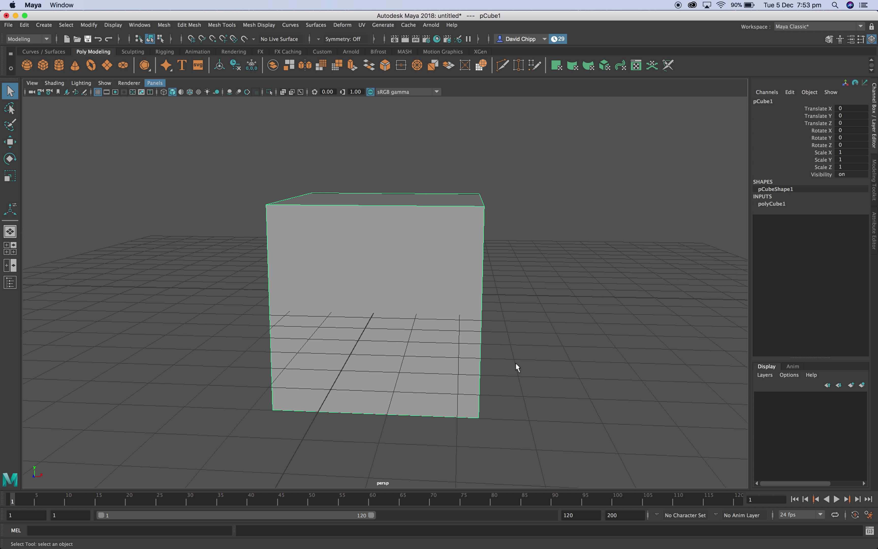
pyautogui.press('space')
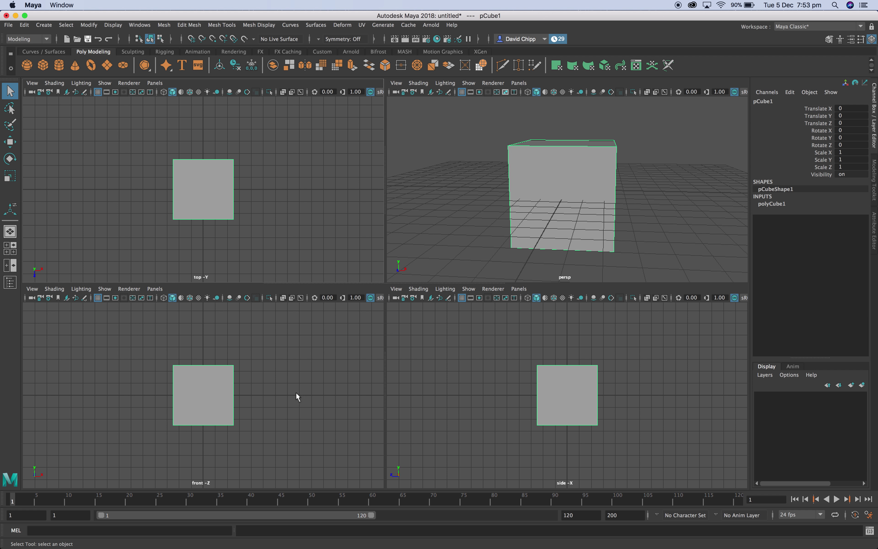
pyautogui.press('space')
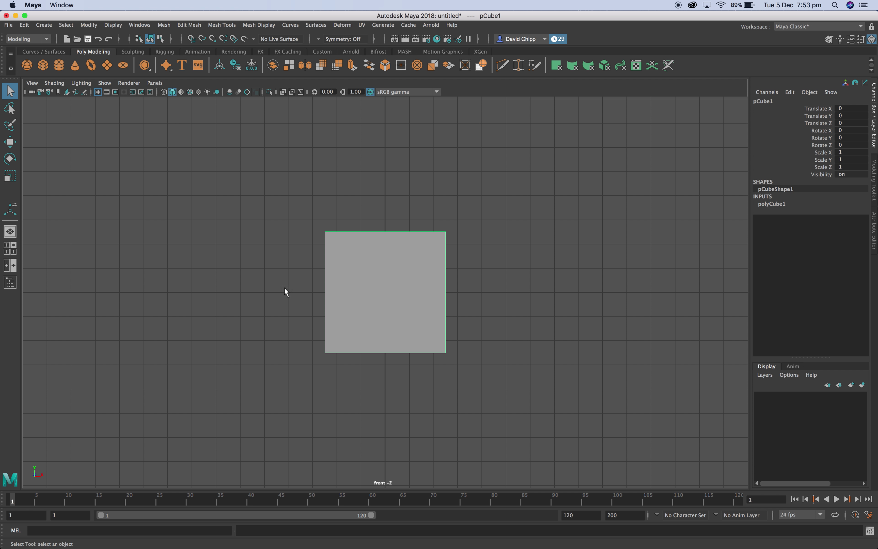
pyautogui.click(851, 115)
pyautogui.press('Return')
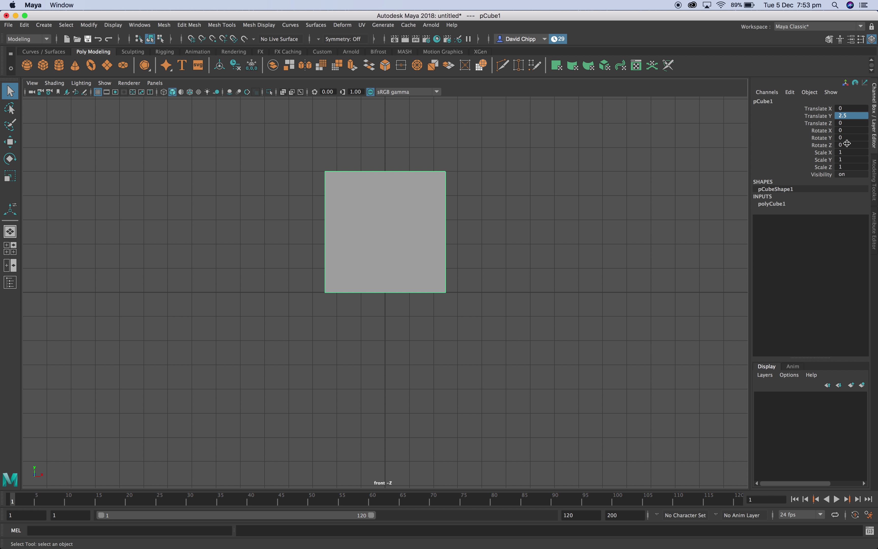
pyautogui.click(846, 108)
pyautogui.write('2.5')
pyautogui.press('Return')
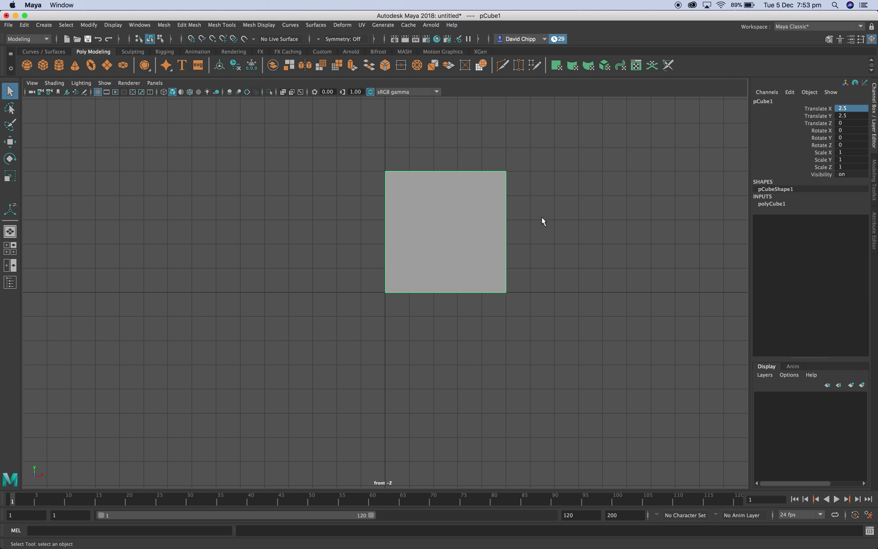
# - Extrude the cube's top face with a Translate Y of 0.5
pyautogui.press('space')
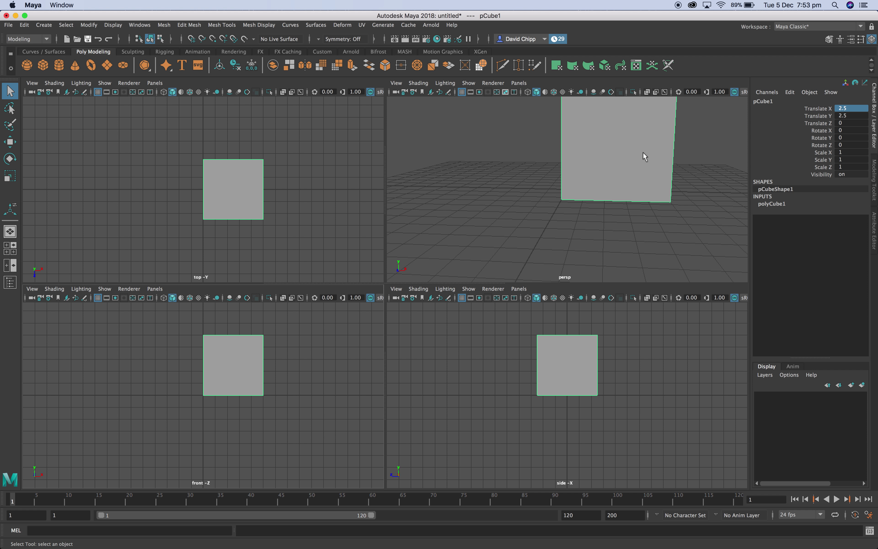
pyautogui.press('f')
pyautogui.press('space')
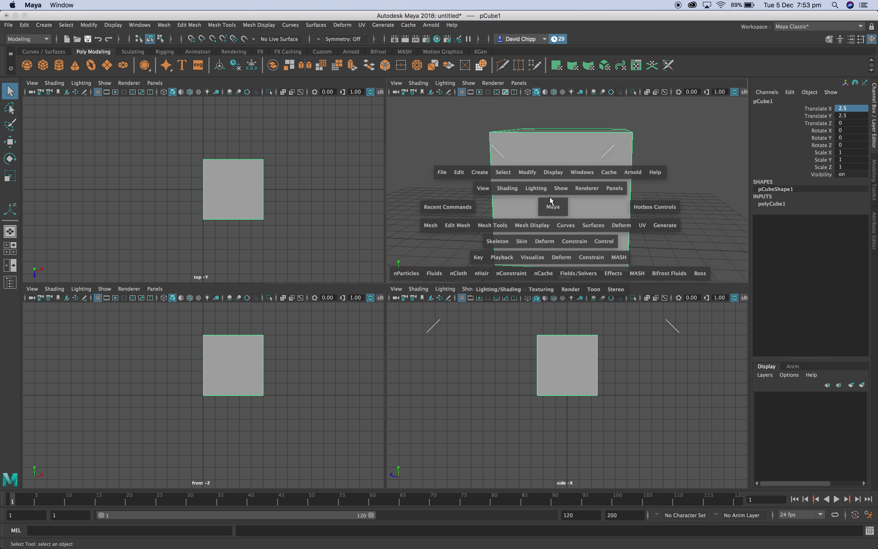
pyautogui.keyDown('alt'); pyautogui.moveTo(409, 270); pyautogui.dragTo(447, 289); pyautogui.keyUp('alt')
pyautogui.moveTo(399, 202)
pyautogui.mouseDown(button='right')
pyautogui.moveTo(396, 187)
pyautogui.moveTo(396, 217)
pyautogui.mouseUp(button='right')
pyautogui.click(376, 196)
pyautogui.click(375, 194)
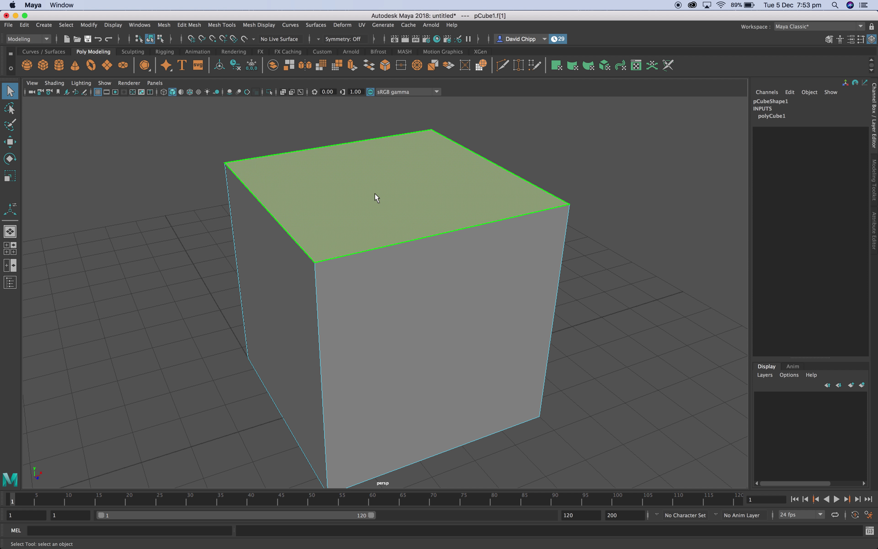
pyautogui.click(189, 24)
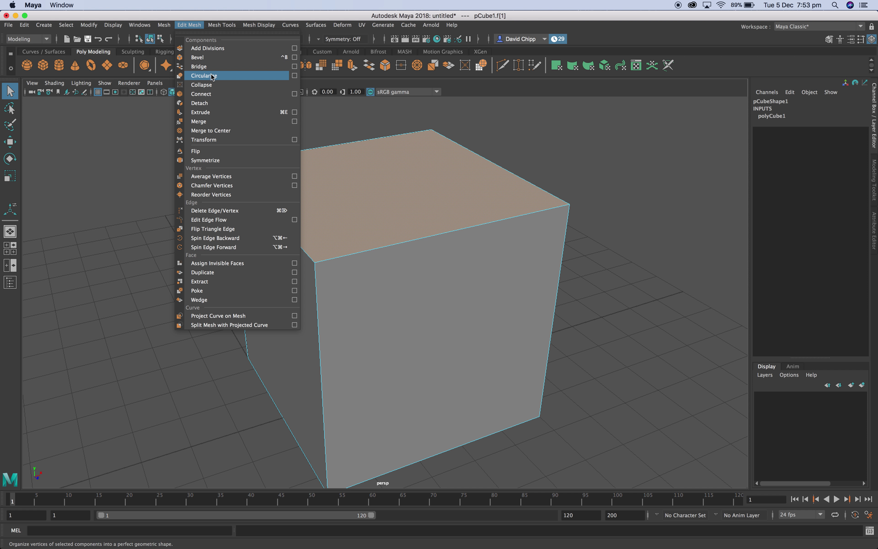
pyautogui.click(217, 112)
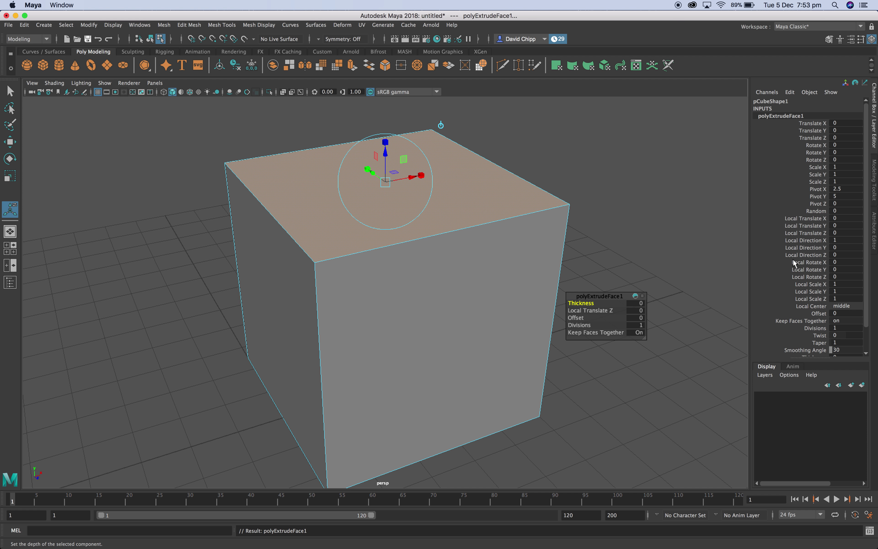
pyautogui.click(842, 131)
pyautogui.press('Return')
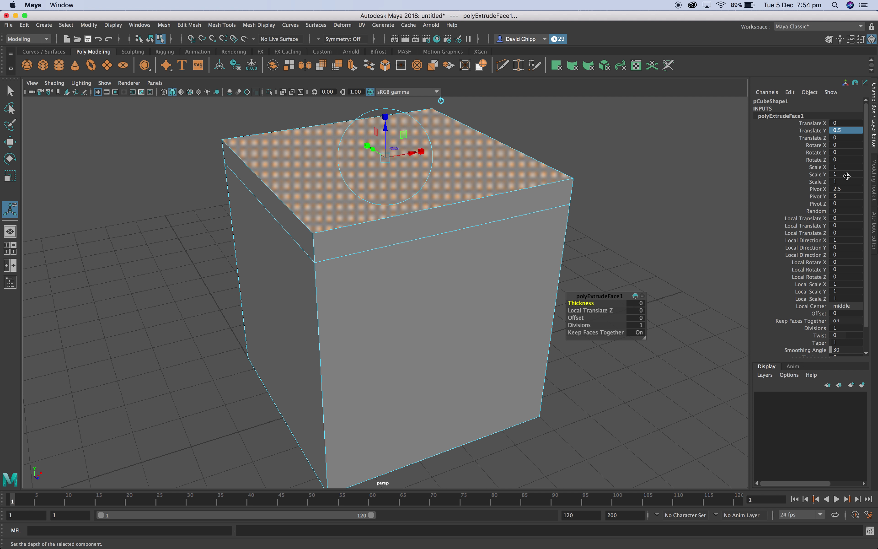
# - Shrink the extruded top face by setting the extrusion's Scale X, Y and Z to 0.5
pyautogui.moveTo(845, 167); pyautogui.dragTo(846, 182)
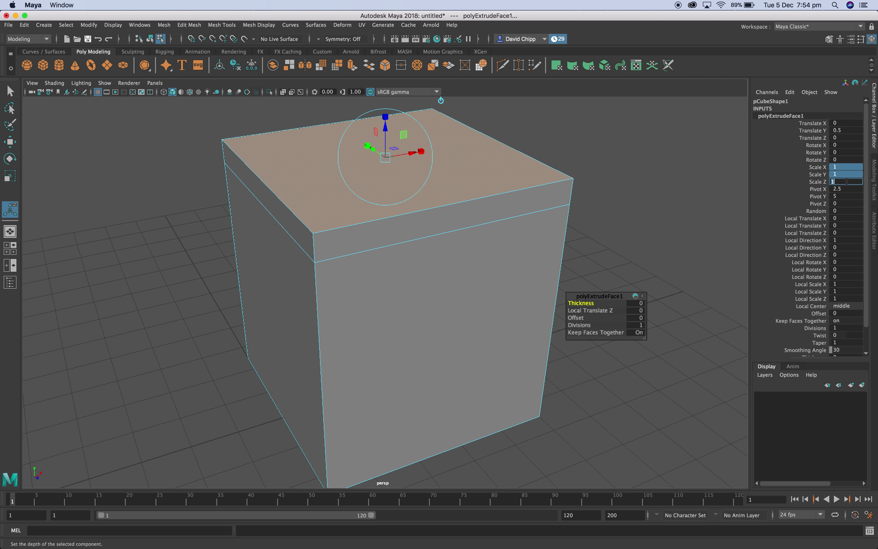
pyautogui.write('0.5')
pyautogui.press('Return')
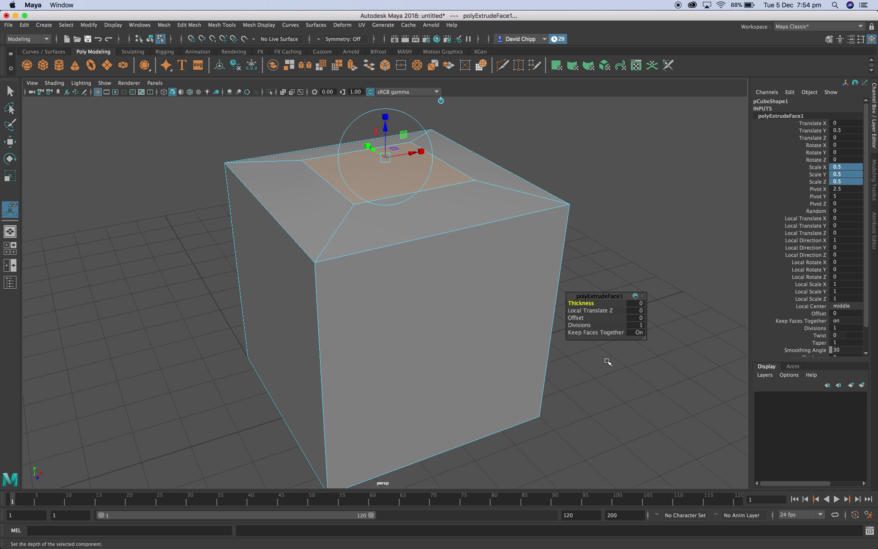
# - Extrude the small top face again with a Translate Y of 94 to form the tall shaft
pyautogui.moveTo(606, 362)
pyautogui.keyDown('alt'); pyautogui.mouseDown()
pyautogui.moveTo(582, 355)
pyautogui.moveTo(593, 355)
pyautogui.mouseUp(); pyautogui.keyUp('alt')
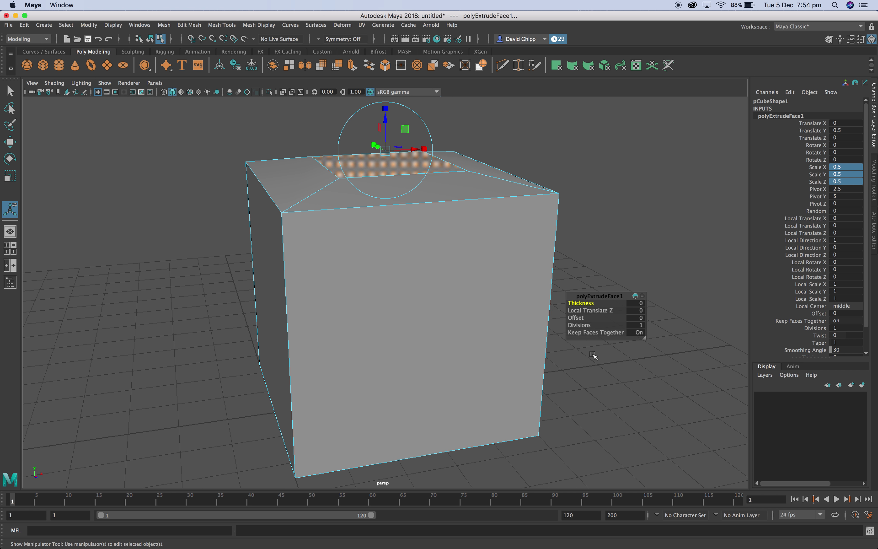
pyautogui.scroll(-5, 631, 172)
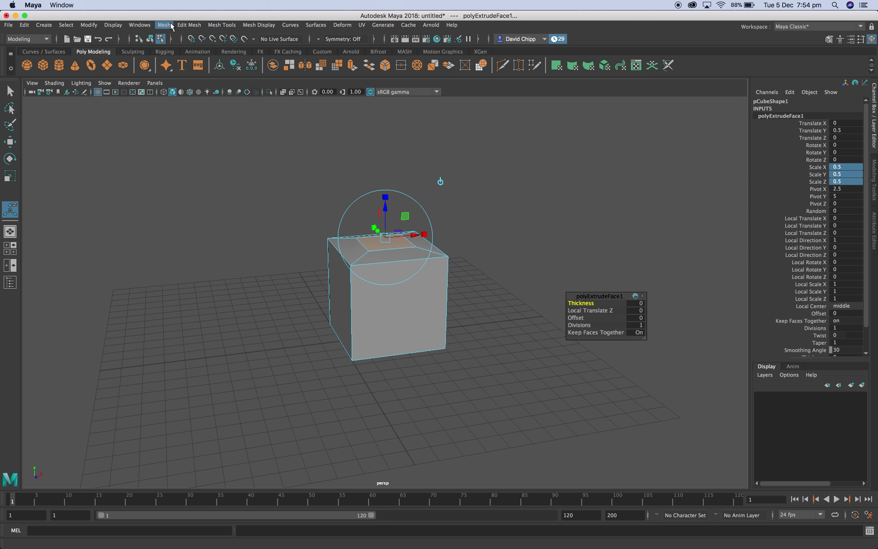
pyautogui.click(189, 24)
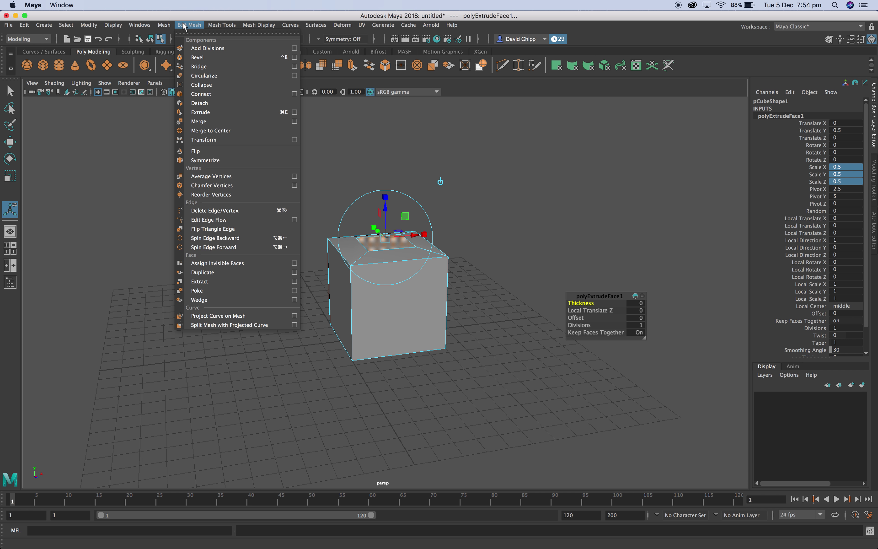
pyautogui.click(216, 114)
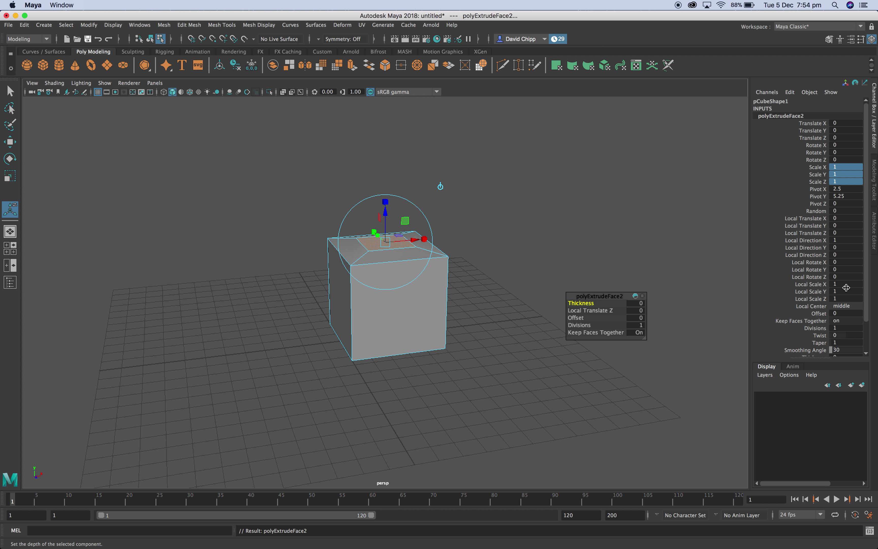
pyautogui.click(841, 129)
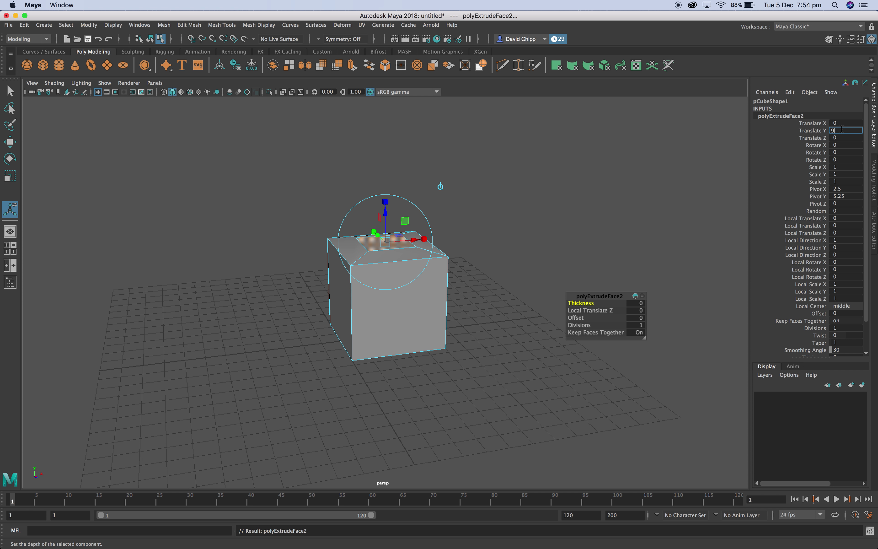
pyautogui.press('Return')
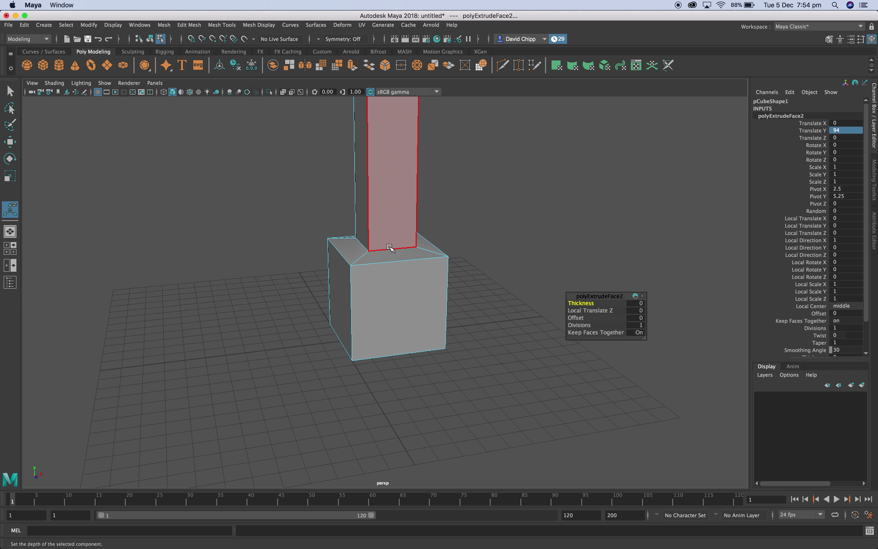
# - Twist the shaft by setting its extrusion's Divisions to 50 and Rotate Y to 360
pyautogui.scroll(-10, 518, 245)
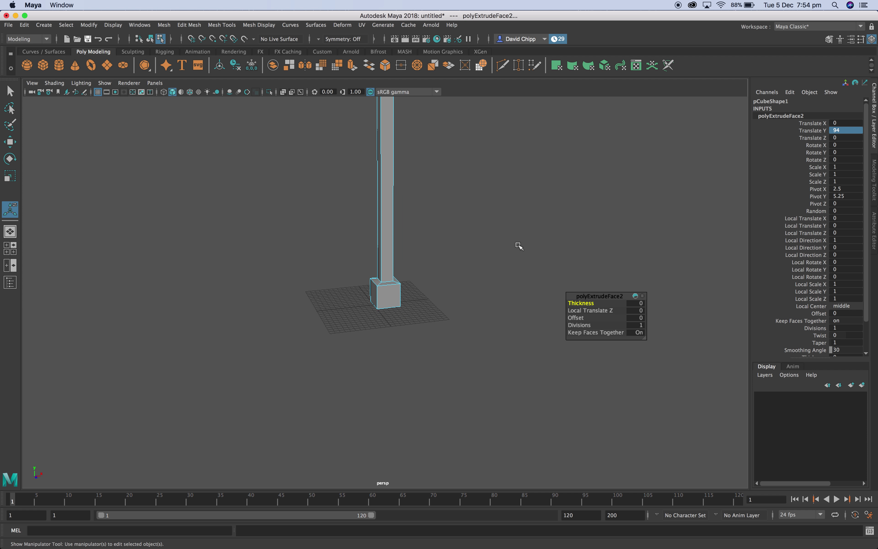
pyautogui.keyDown('alt'); pyautogui.moveTo(486, 216); pyautogui.dragTo(488, 484, button='middle'); pyautogui.keyUp('alt')
pyautogui.keyDown('alt'); pyautogui.moveTo(425, 255); pyautogui.dragTo(502, 274); pyautogui.keyUp('alt')
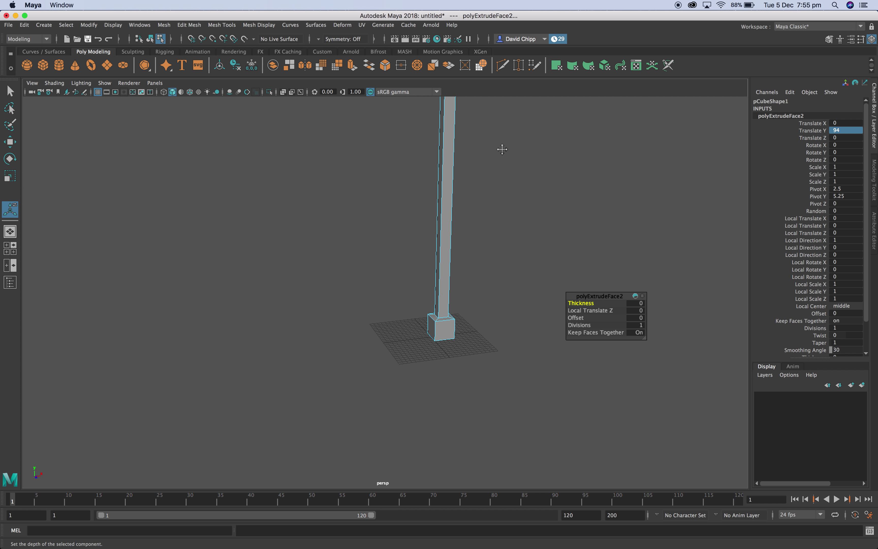
pyautogui.keyDown('alt'); pyautogui.moveTo(501, 147); pyautogui.dragTo(528, 342, button='right'); pyautogui.keyUp('alt')
pyautogui.keyDown('alt'); pyautogui.moveTo(528, 341); pyautogui.dragTo(522, 438, button='middle'); pyautogui.keyUp('alt')
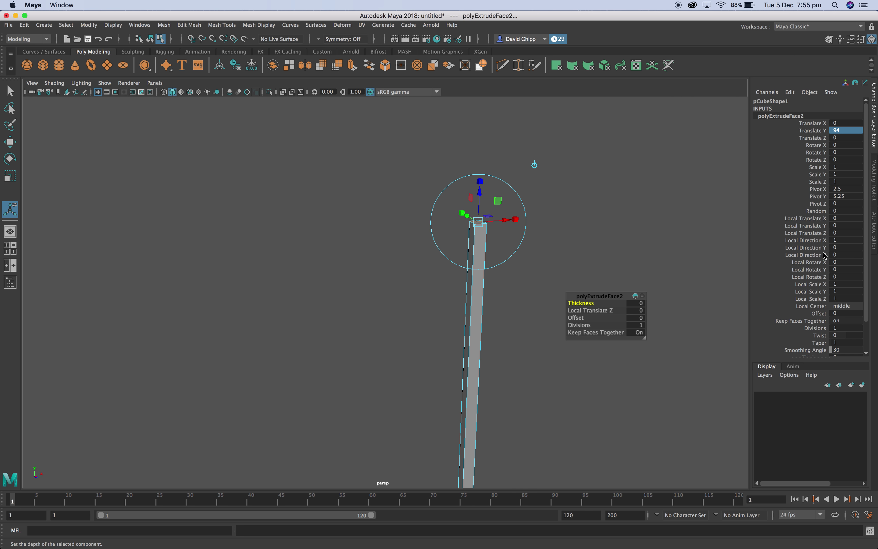
pyautogui.doubleClick(844, 326)
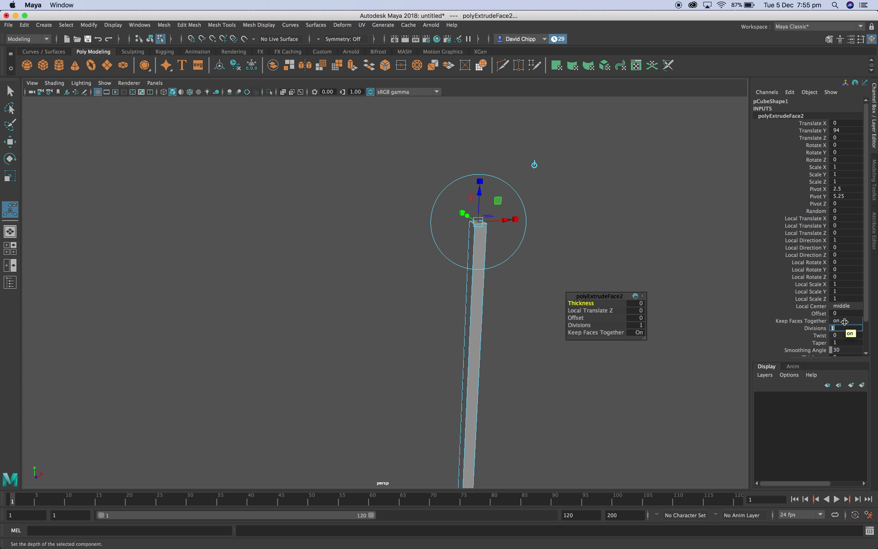
pyautogui.press('Return')
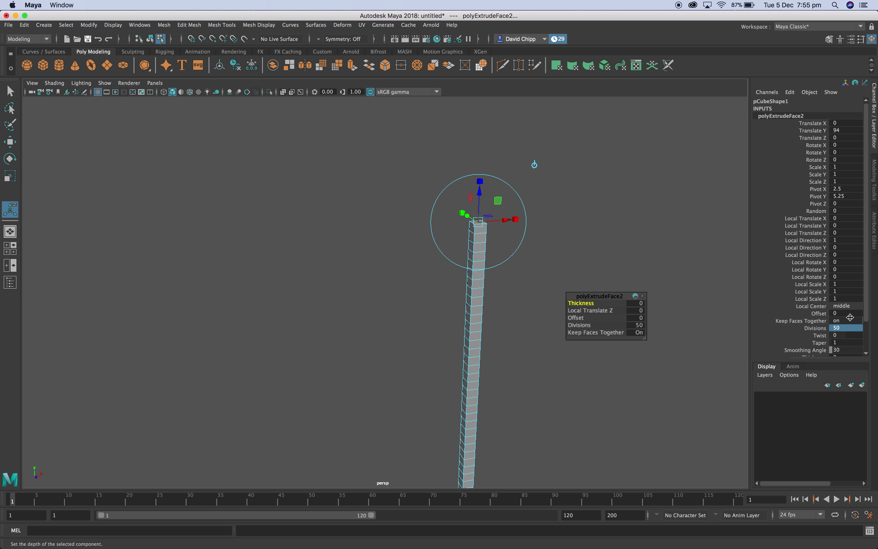
pyautogui.doubleClick(848, 153)
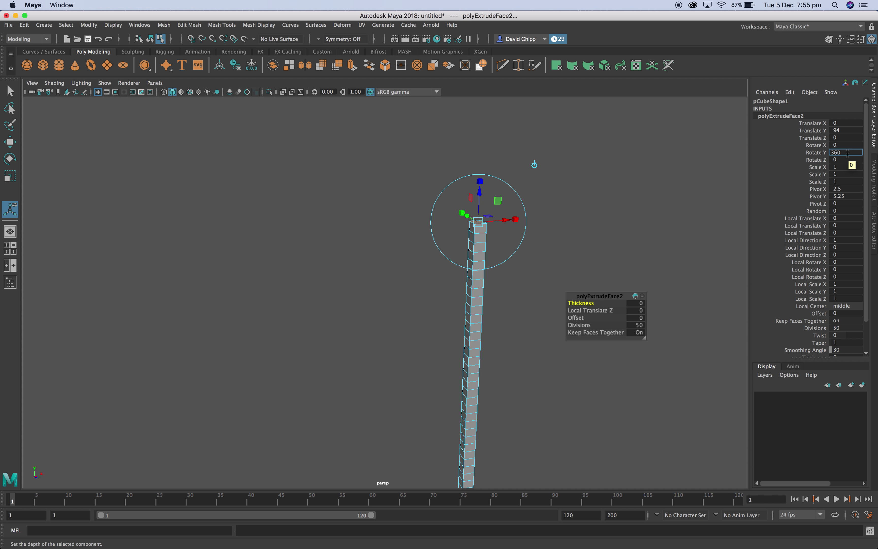
pyautogui.press('Return')
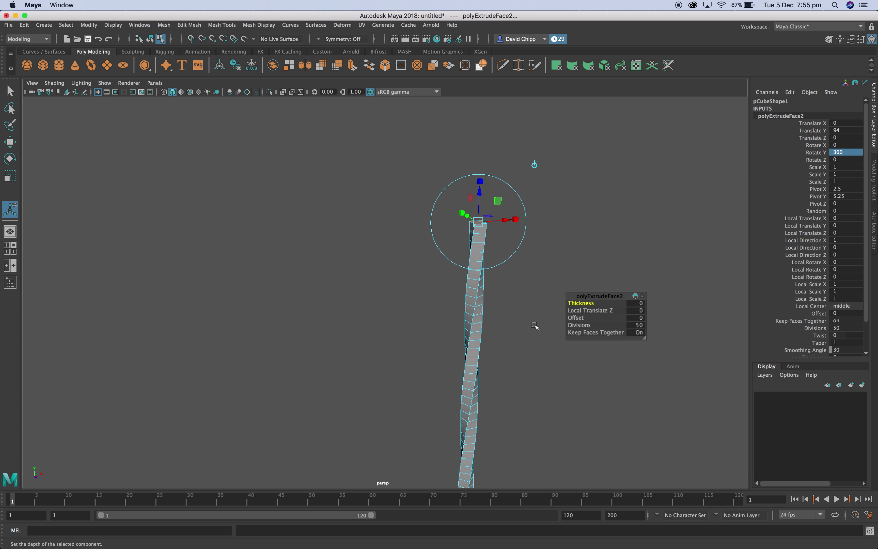
# - Extrude the top face of the twisted shaft with a Translate Y of 0.5
pyautogui.click(533, 325)
pyautogui.moveTo(472, 276); pyautogui.dragTo(516, 262, button='right')
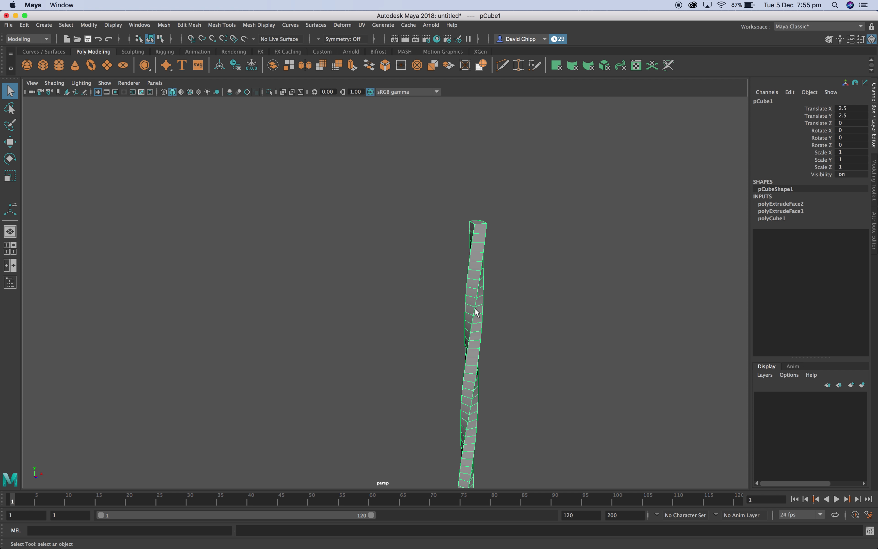
pyautogui.press('f')
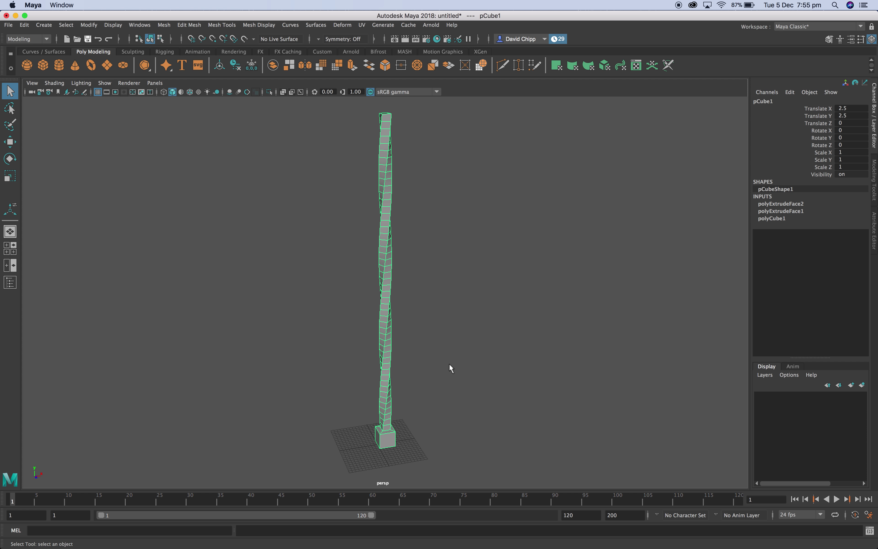
pyautogui.scroll(10, 455, 398)
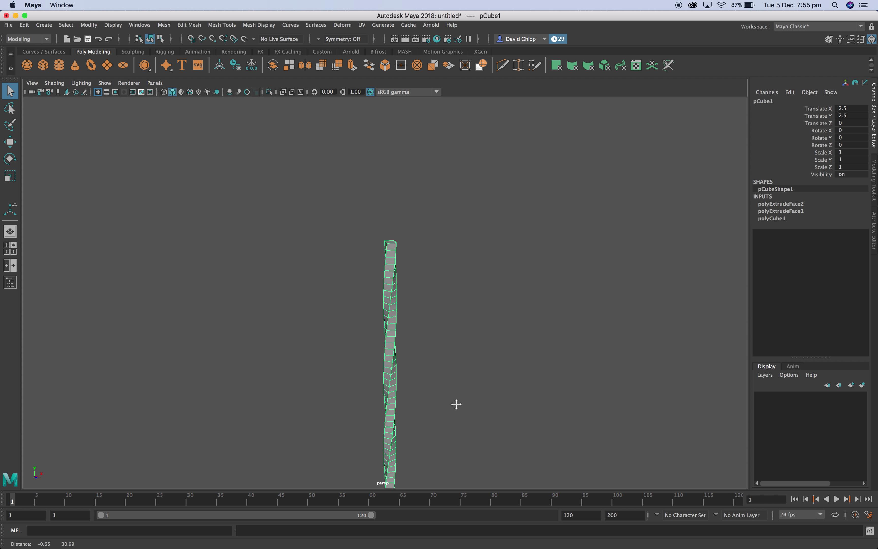
pyautogui.moveTo(409, 149); pyautogui.dragTo(411, 174, button='right')
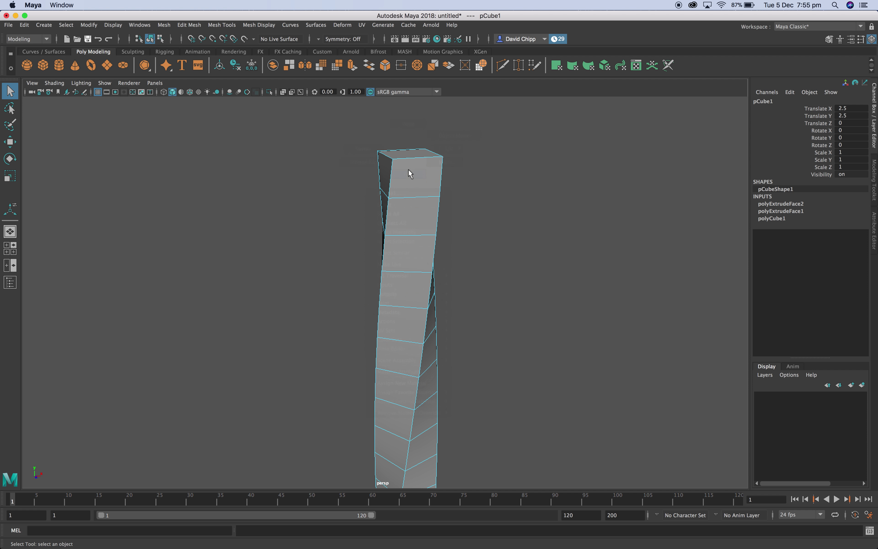
pyautogui.click(410, 153)
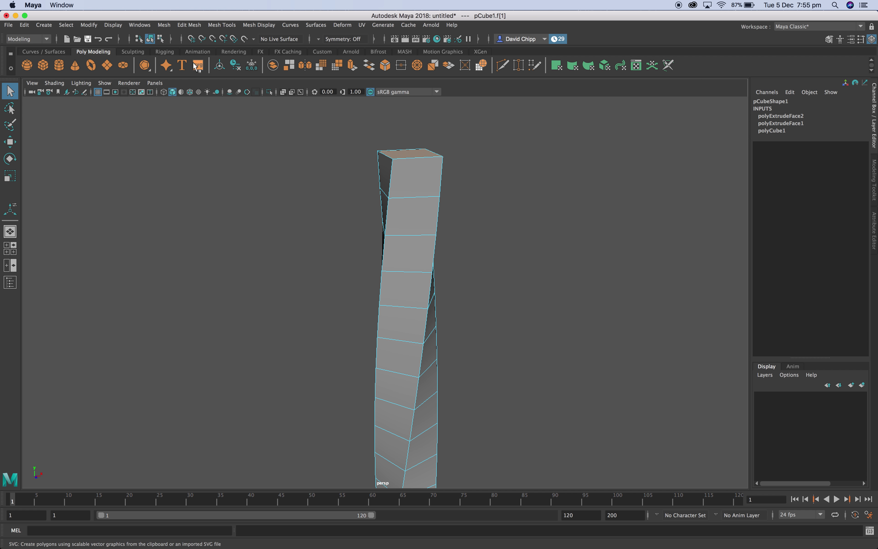
pyautogui.click(189, 25)
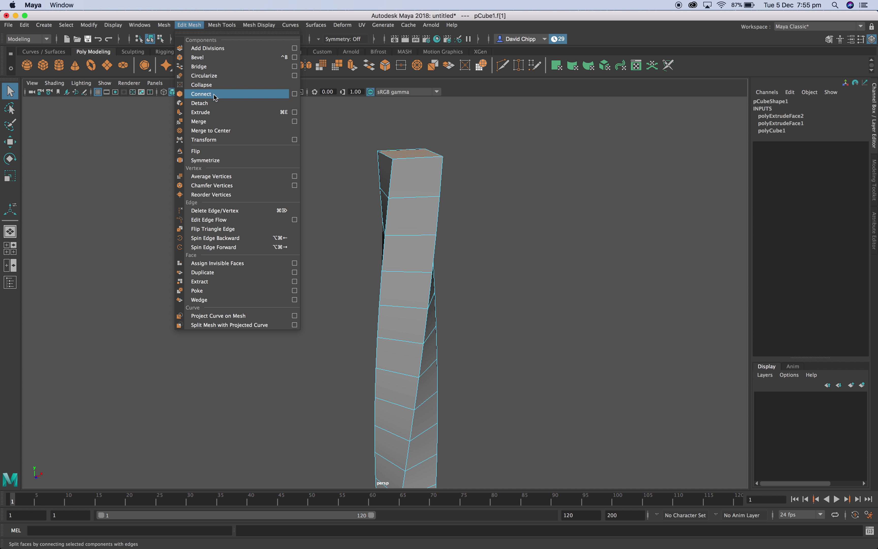
pyautogui.click(202, 112)
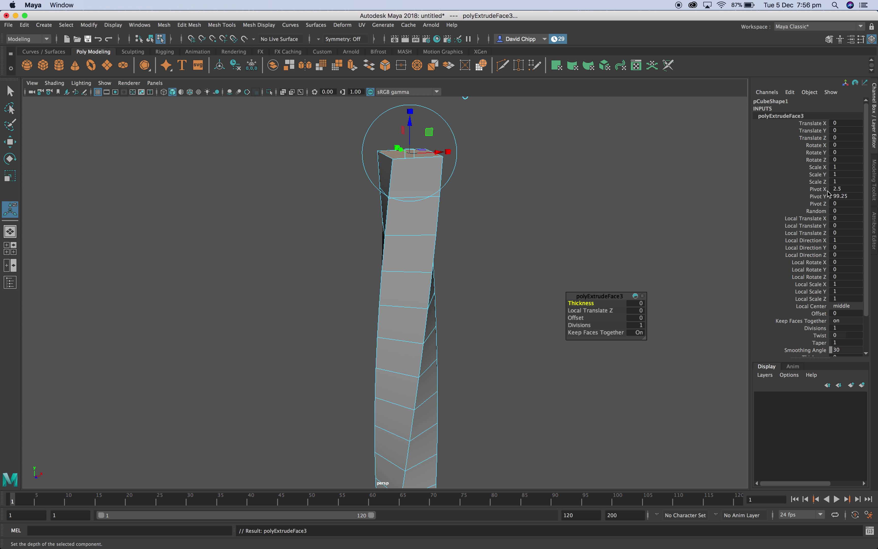
pyautogui.doubleClick(845, 130)
pyautogui.press('Return')
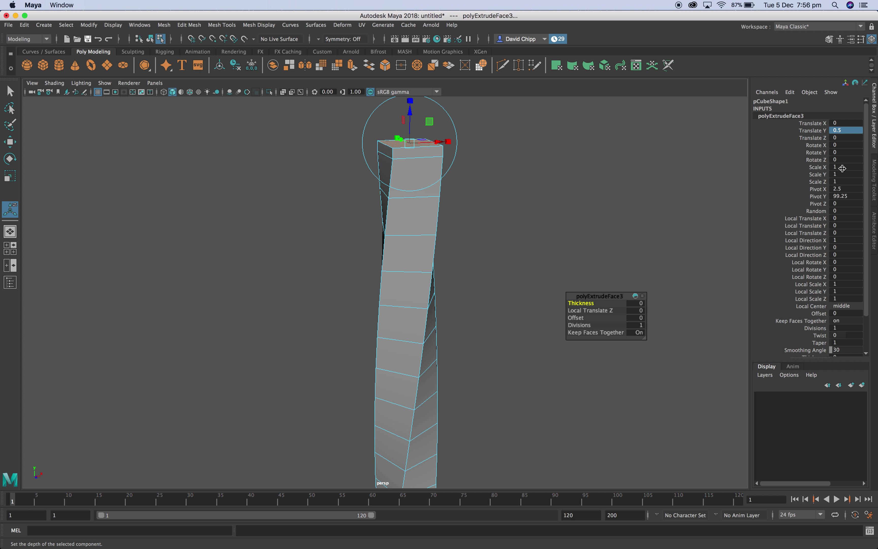
# - Widen the extruded top face by setting the extrusion's Scale X and Z to 2 and Scale Y to 1
pyautogui.moveTo(841, 167); pyautogui.dragTo(842, 180)
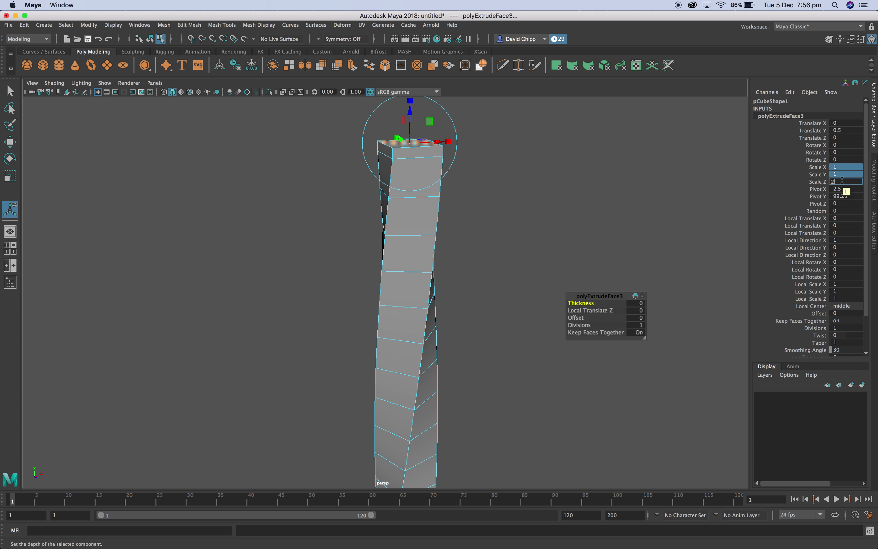
pyautogui.press('Return')
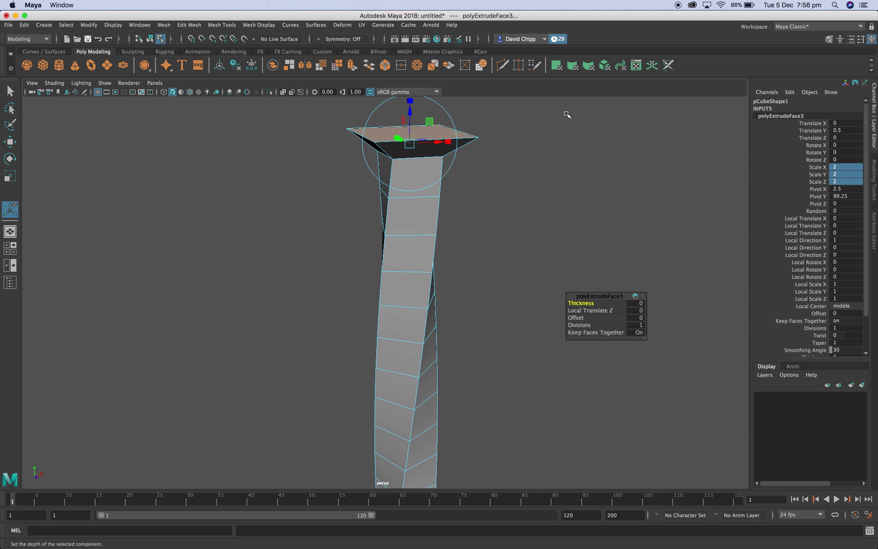
pyautogui.scroll(-2, 523, 190)
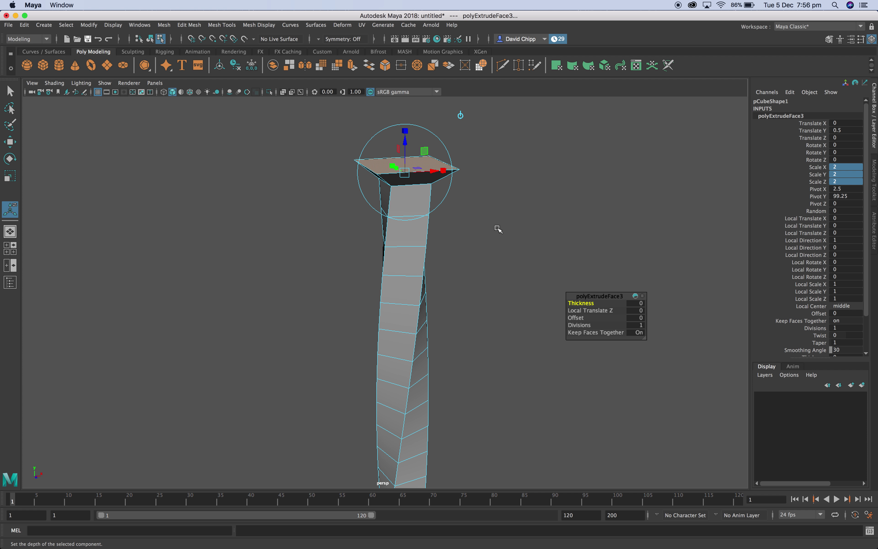
pyautogui.doubleClick(843, 174)
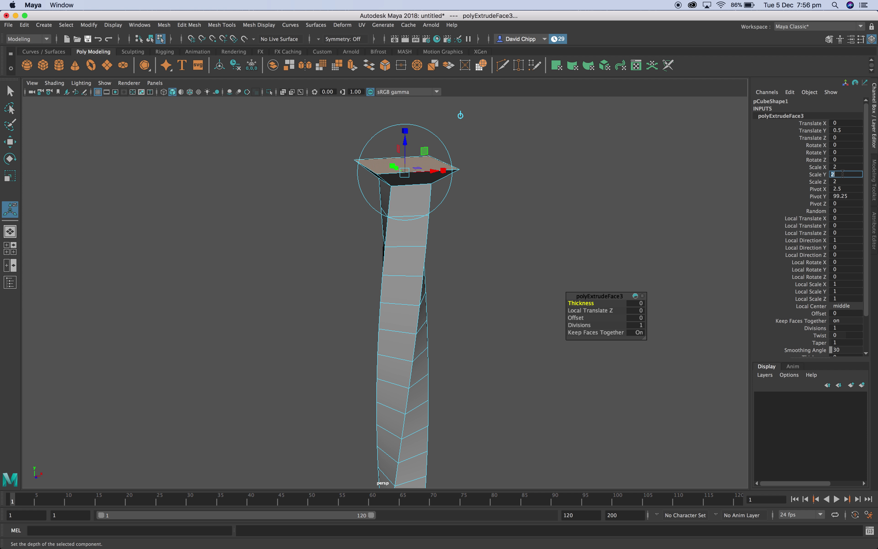
pyautogui.press('Return')
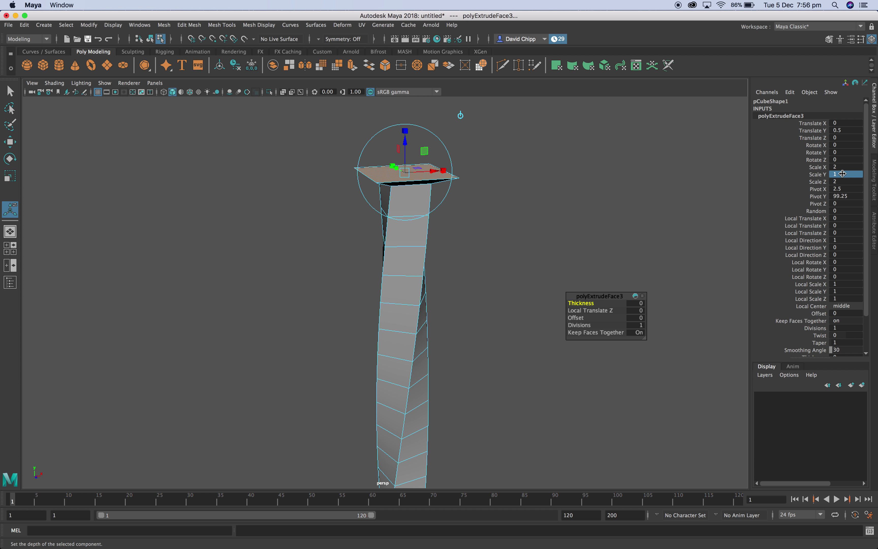
pyautogui.scroll(-2, 497, 282)
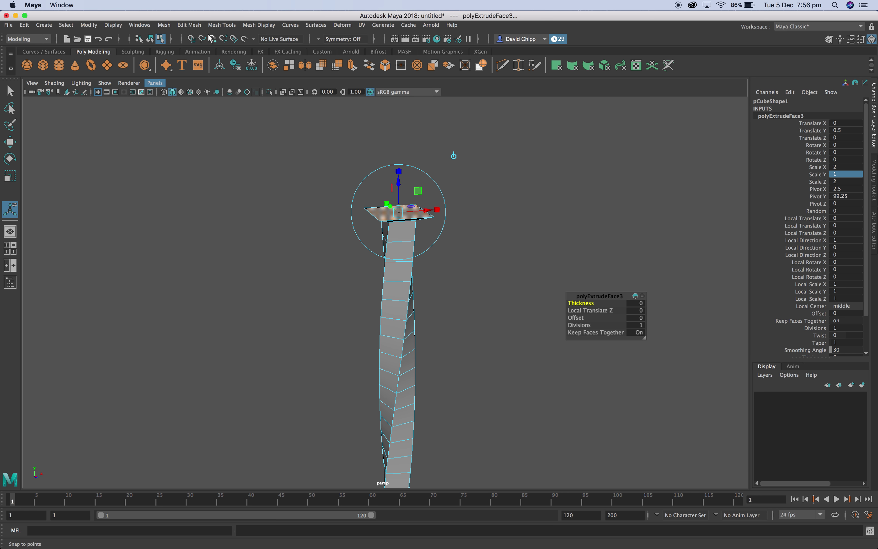
# - Extrude the widened top face with a Translate Y of 5 to form the baluster's cap block
pyautogui.click(190, 25)
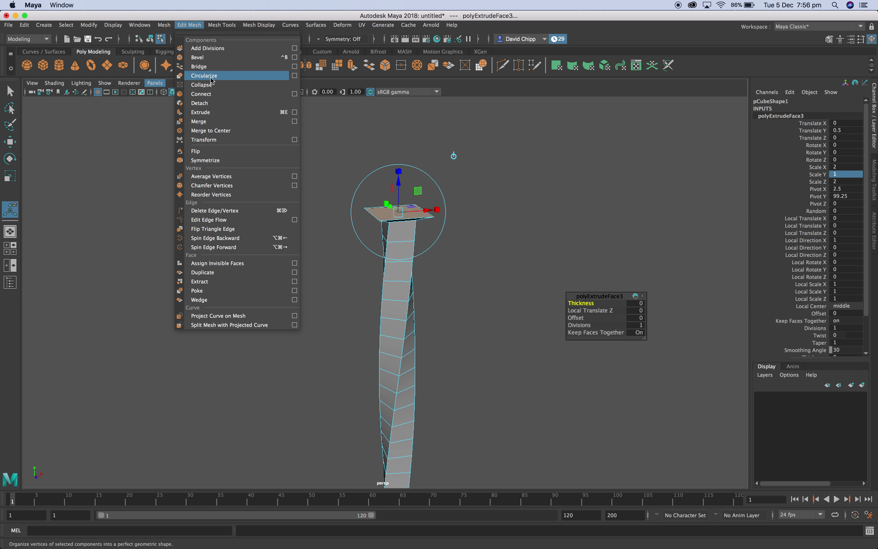
pyautogui.click(215, 112)
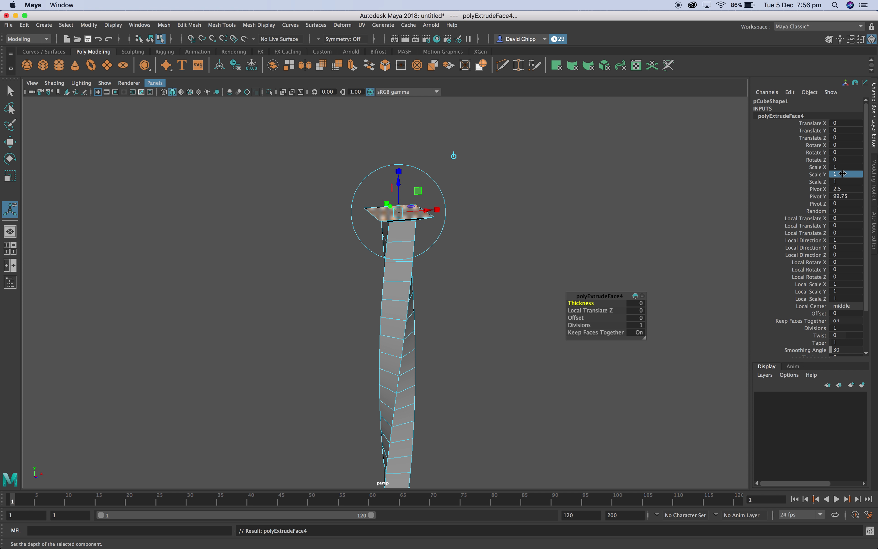
pyautogui.doubleClick(839, 131)
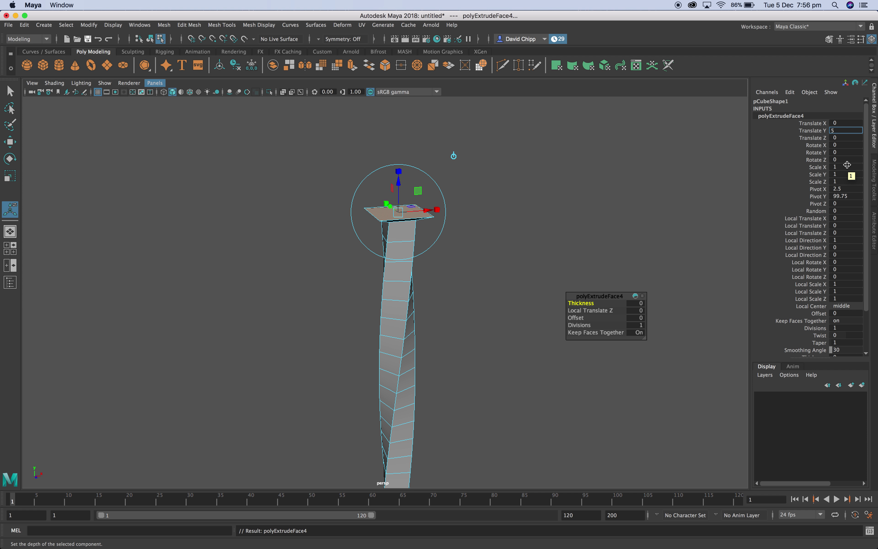
pyautogui.press('Return')
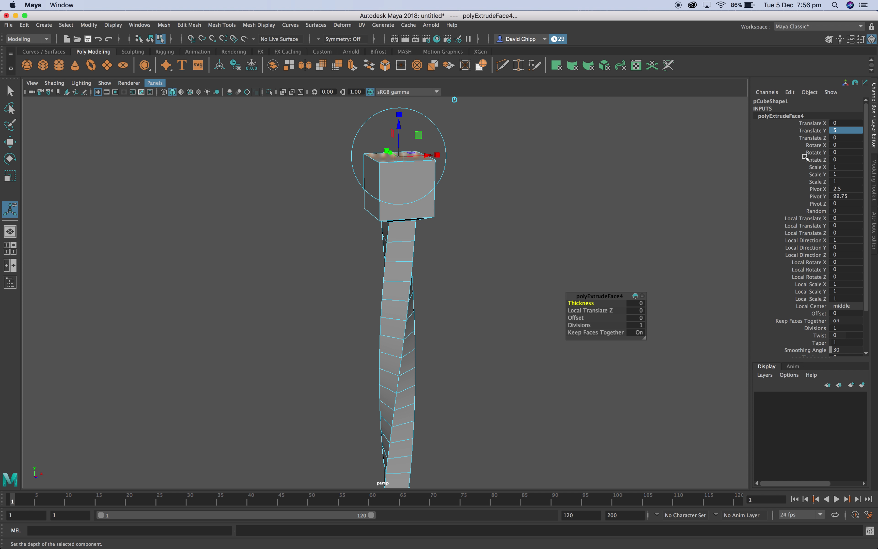
pyautogui.scroll(-5, 523, 303)
pyautogui.scroll(1, 512, 321)
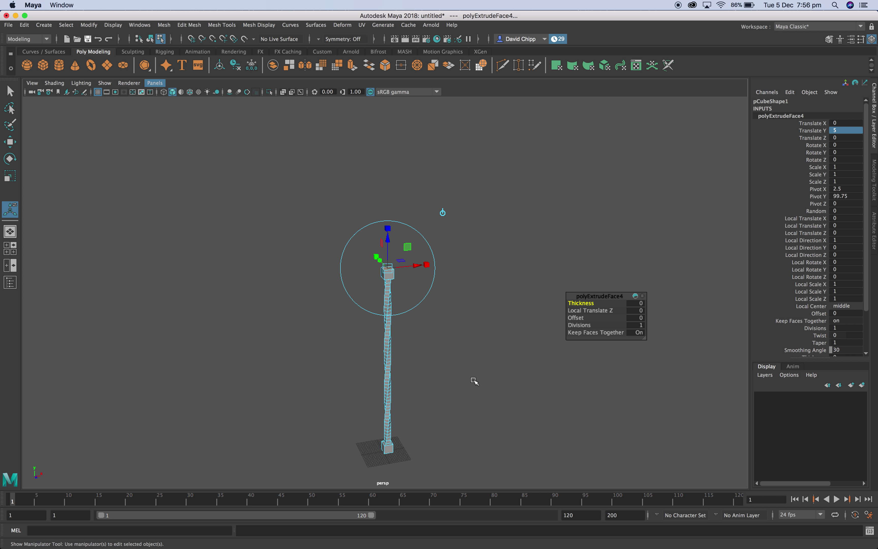
# - Select the whole baluster in object mode and frame it in a full-size front view
pyautogui.moveTo(387, 347); pyautogui.dragTo(436, 262, button='right')
pyautogui.click(458, 349)
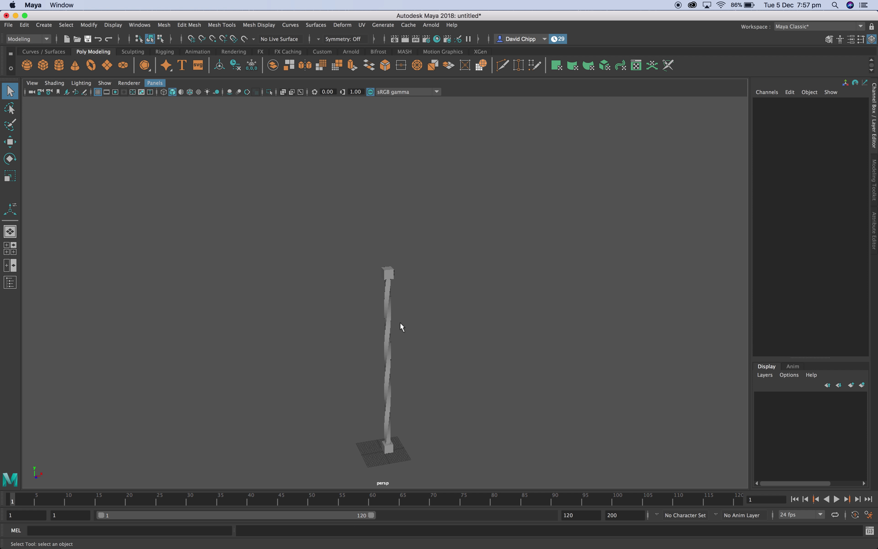
pyautogui.click(391, 318)
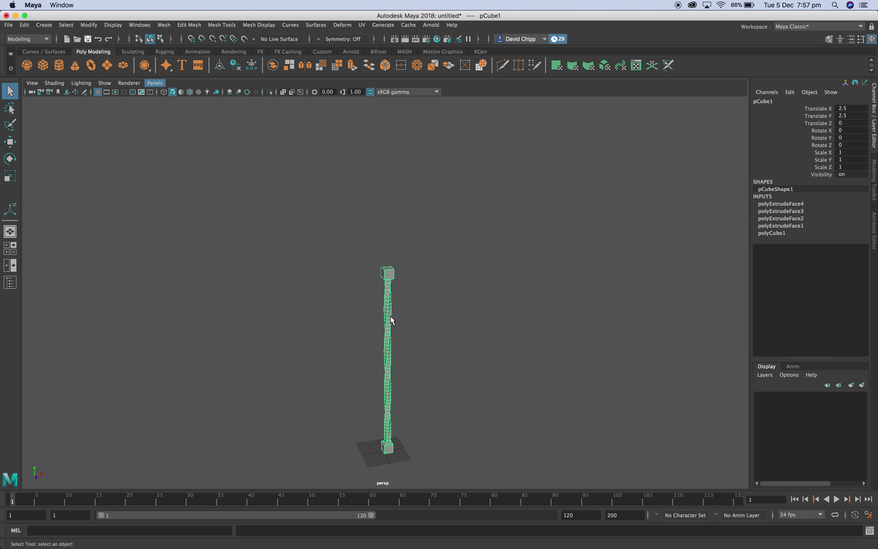
pyautogui.press('f')
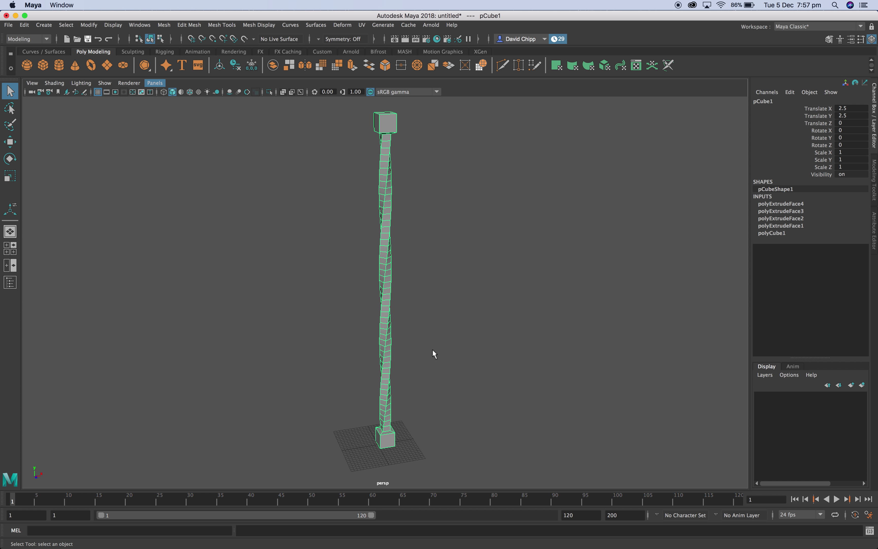
pyautogui.keyDown('alt'); pyautogui.moveTo(427, 351); pyautogui.dragTo(409, 337); pyautogui.keyUp('alt')
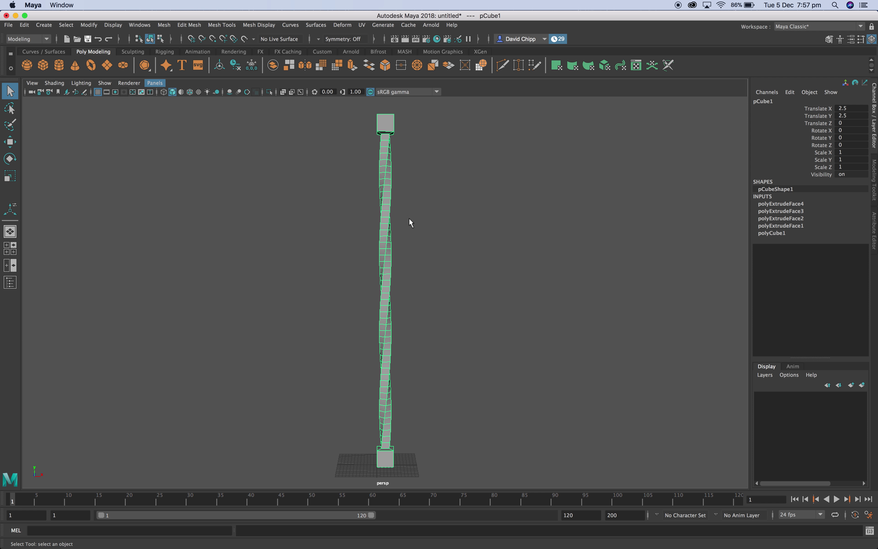
pyautogui.press('space')
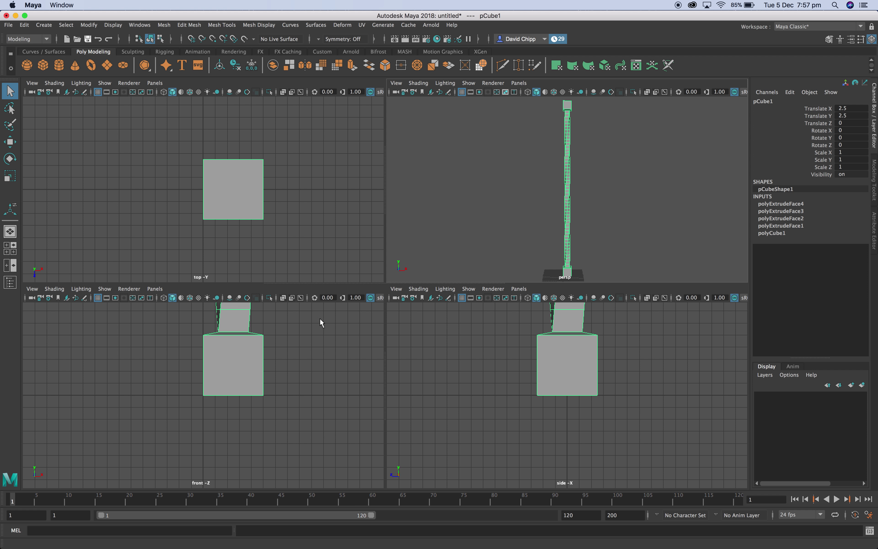
pyautogui.press('space')
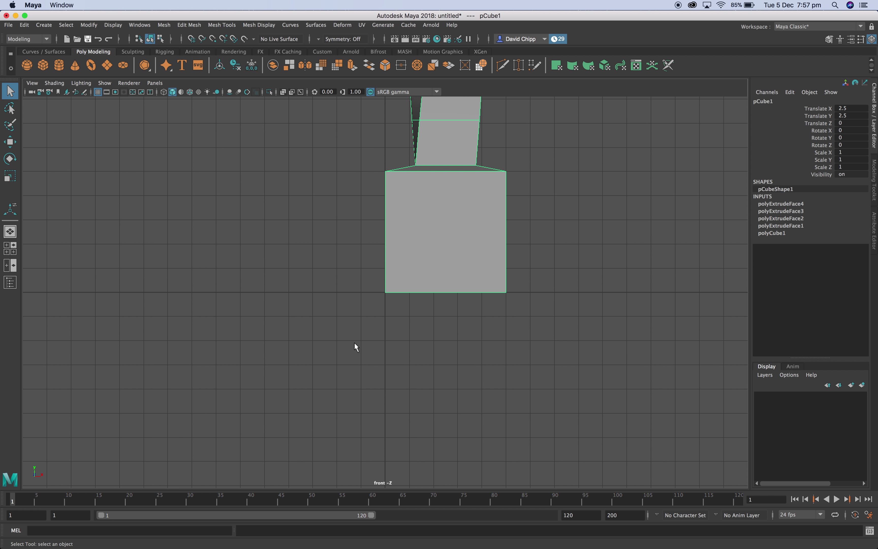
pyautogui.press('f')
pyautogui.scroll(3, 406, 193)
pyautogui.scroll(-4, 396, 175)
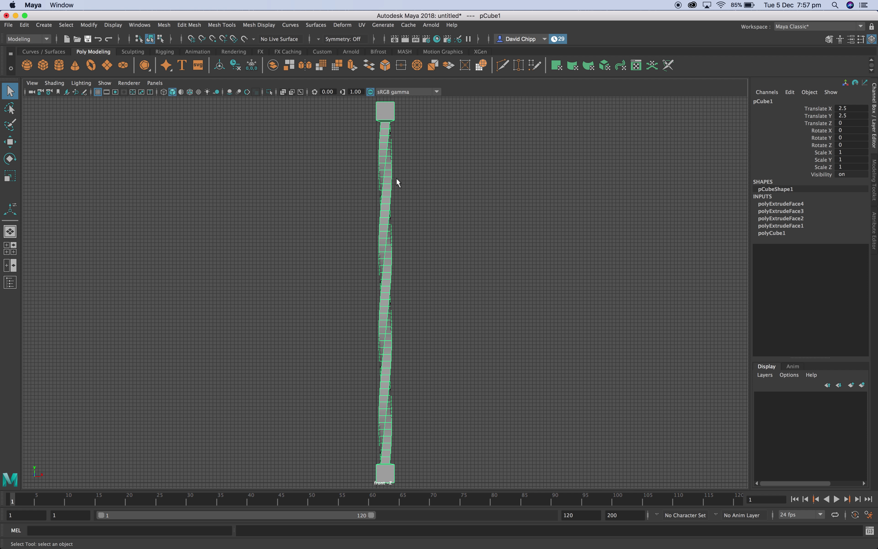
# - Bevel the baluster's lengthwise corner edge loops together with the horizontal edge loop around the top of the base block
pyautogui.moveTo(386, 159); pyautogui.dragTo(384, 139, button='right')
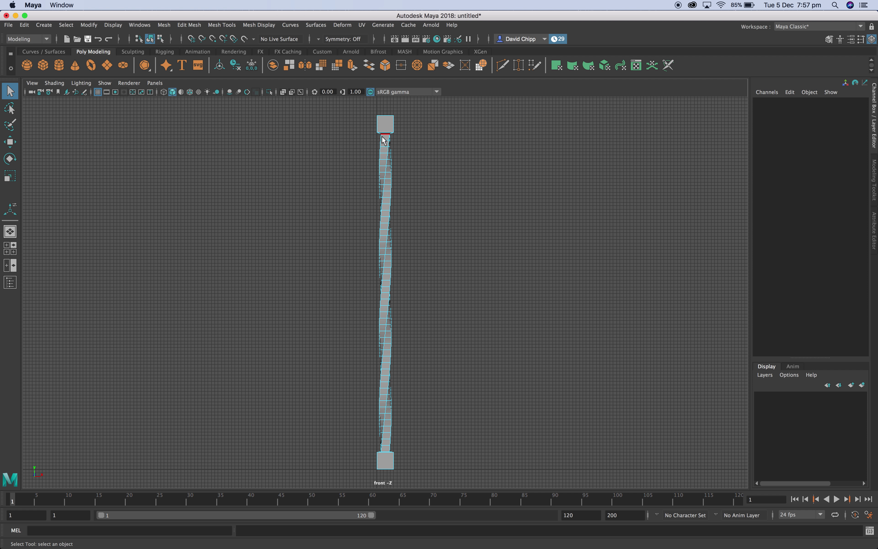
pyautogui.doubleClick(387, 157)
pyautogui.press('f')
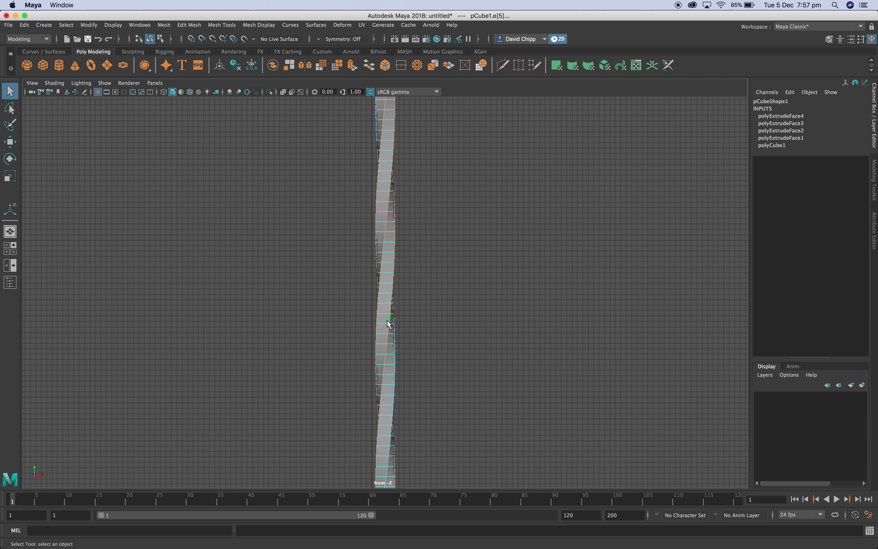
pyautogui.keyDown('shift'); pyautogui.click(391, 441); pyautogui.keyUp('shift')
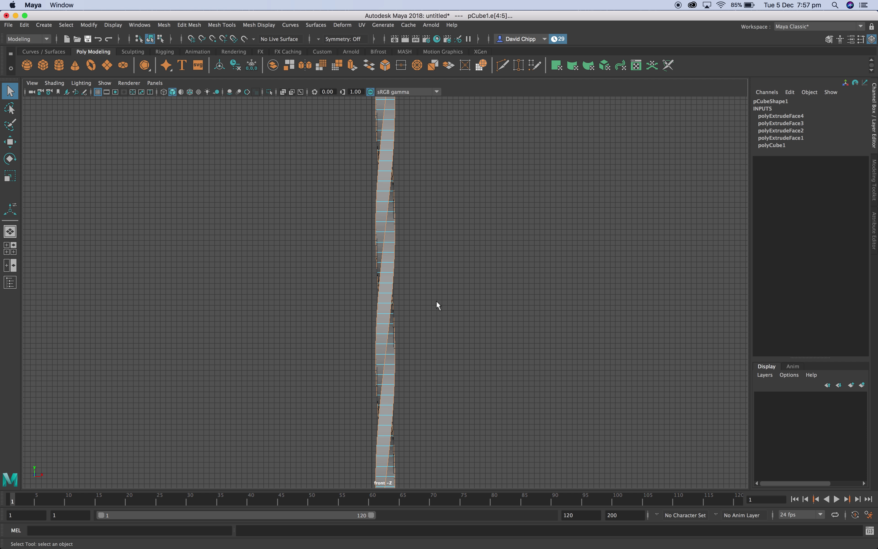
pyautogui.press('f')
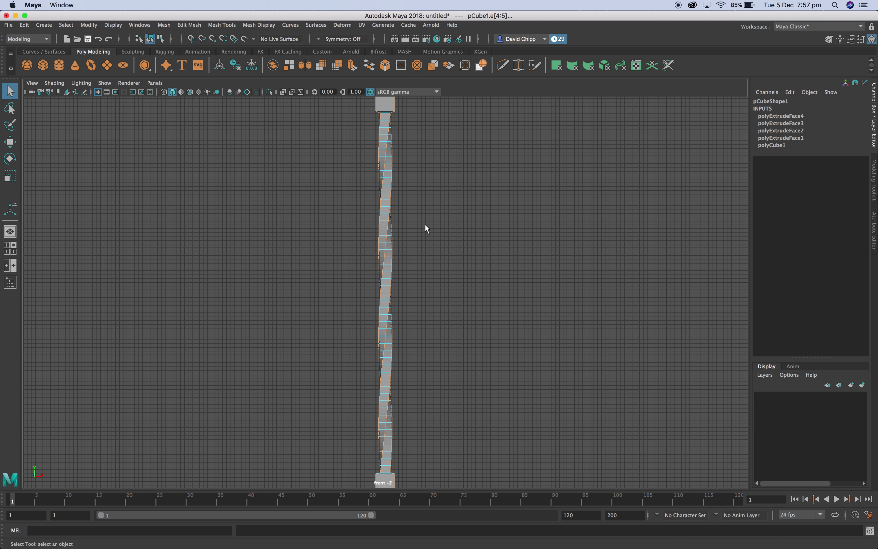
pyautogui.keyDown('alt'); pyautogui.moveTo(417, 173); pyautogui.dragTo(446, 282, button='middle'); pyautogui.keyUp('alt')
pyautogui.scroll(5, 446, 286)
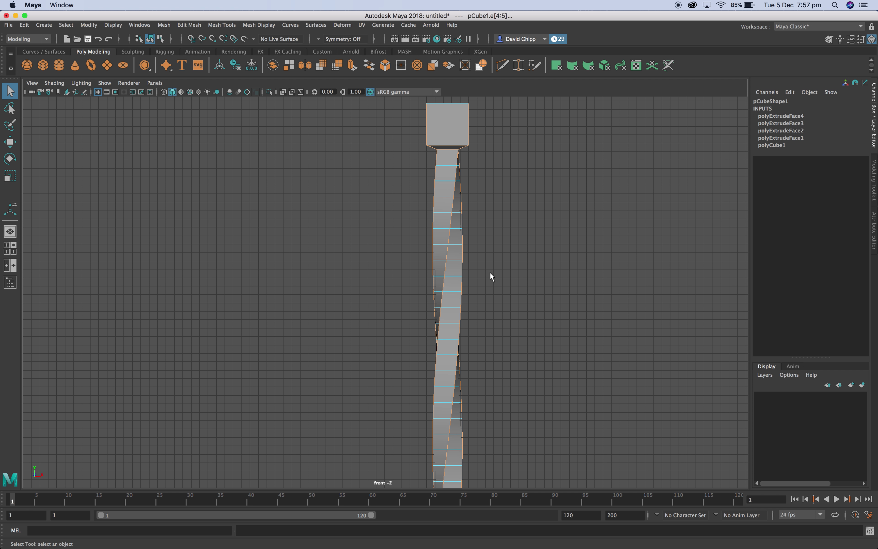
pyautogui.keyDown('alt'); pyautogui.moveTo(512, 321); pyautogui.dragTo(541, 181, button='middle'); pyautogui.keyUp('alt')
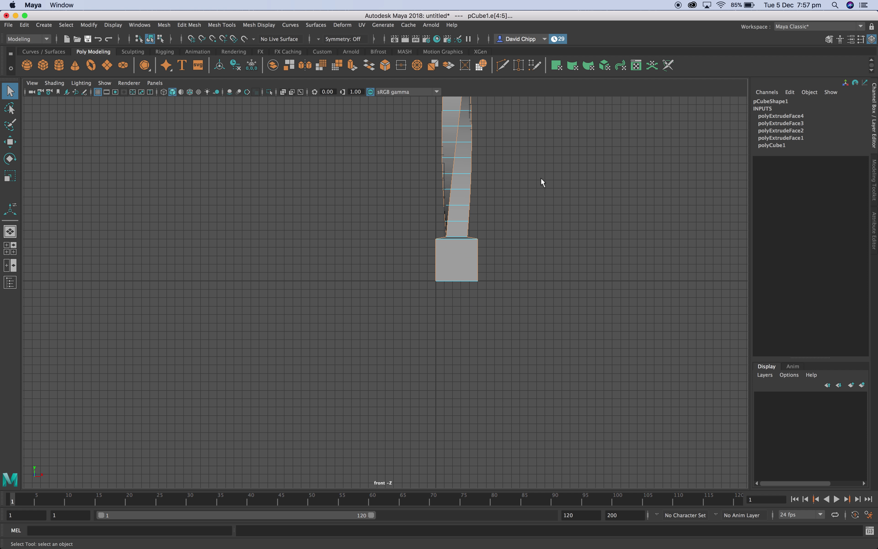
pyautogui.click(460, 239)
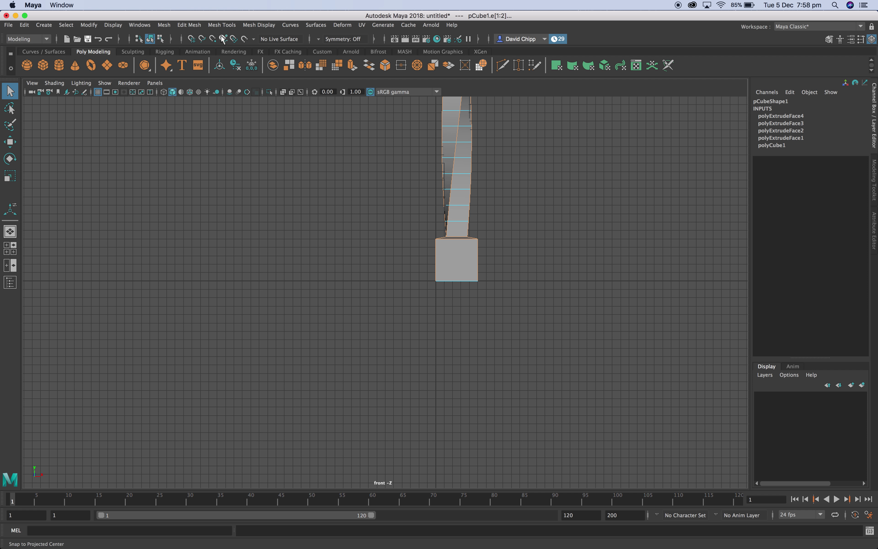
pyautogui.click(192, 26)
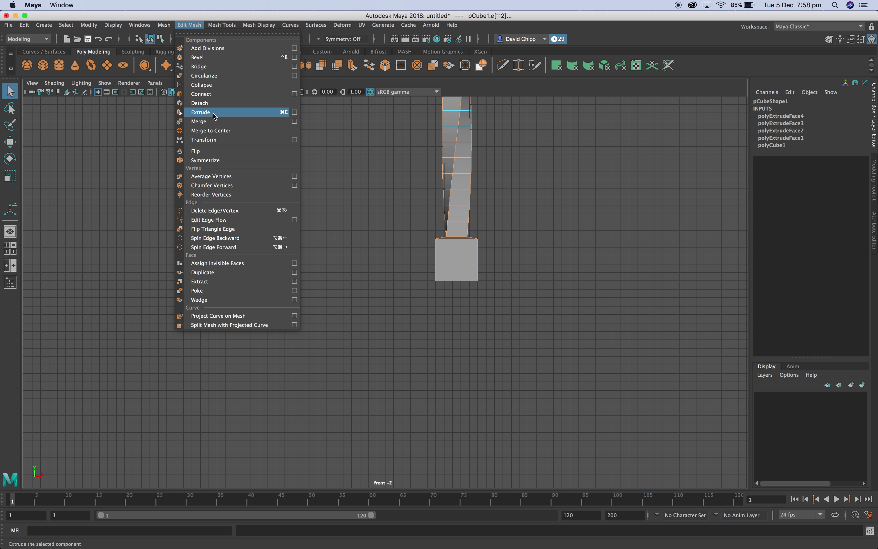
pyautogui.click(206, 64)
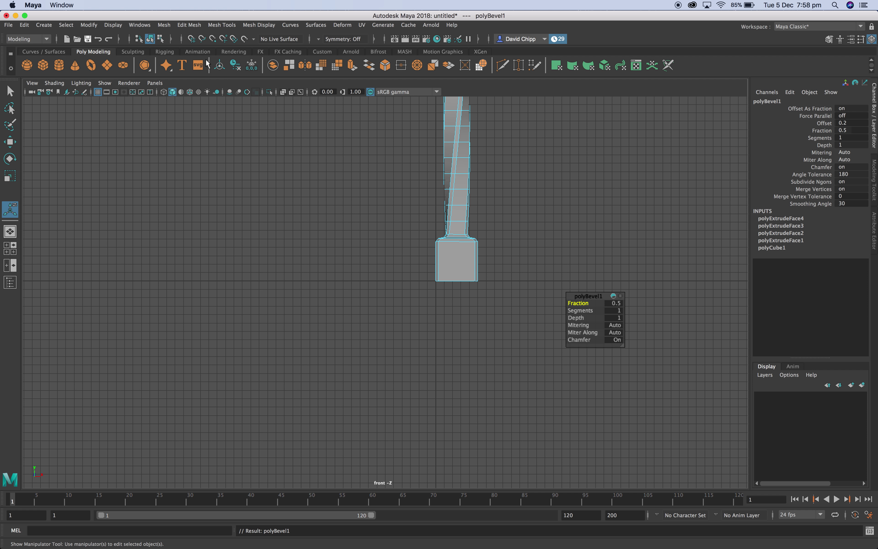
# - Return the baluster to object mode, then examine its bevelled twisted form deselected in a full-size perspective view
pyautogui.scroll(-3, 526, 195)
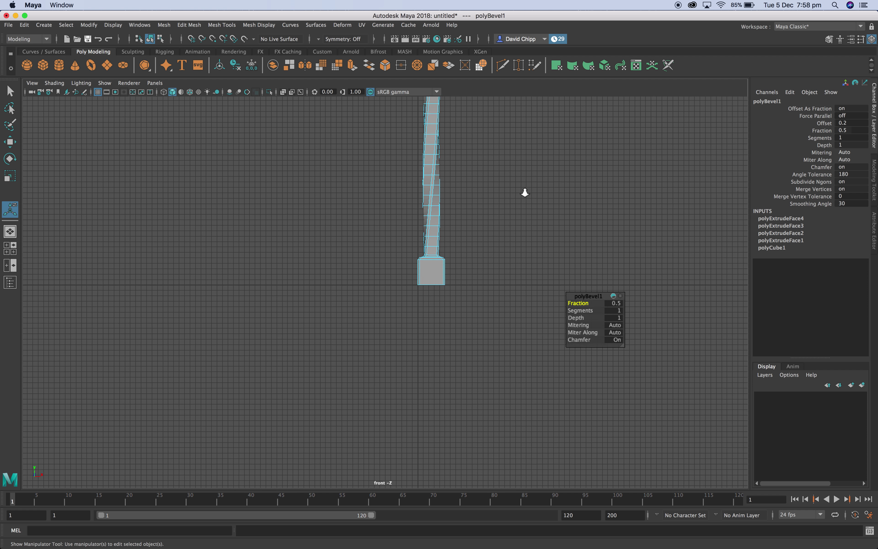
pyautogui.moveTo(415, 164); pyautogui.dragTo(453, 152, button='right')
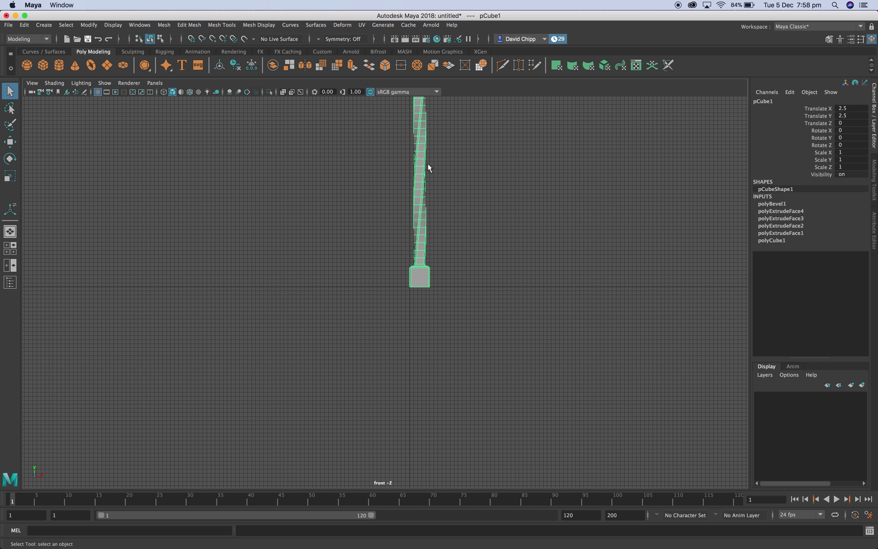
pyautogui.press('f')
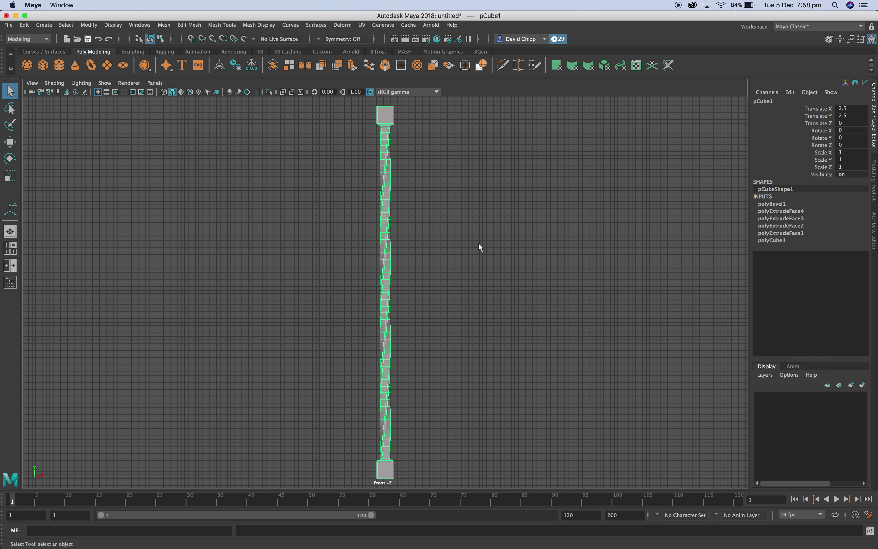
pyautogui.press('space')
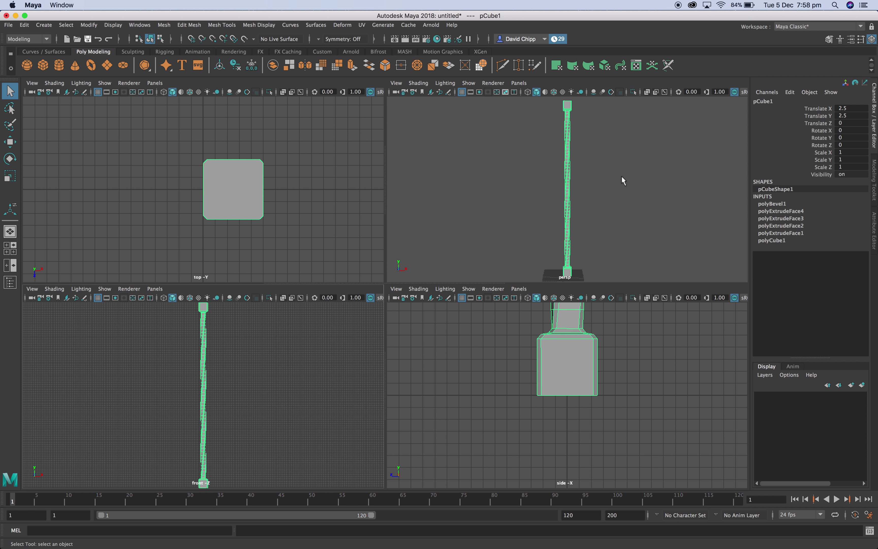
pyautogui.press('space')
pyautogui.scroll(5, 493, 331)
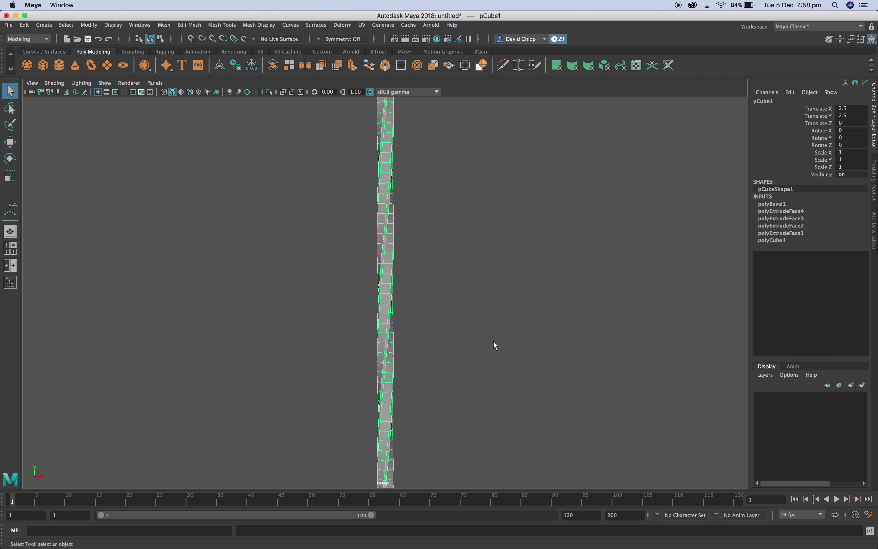
pyautogui.scroll(-5, 496, 346)
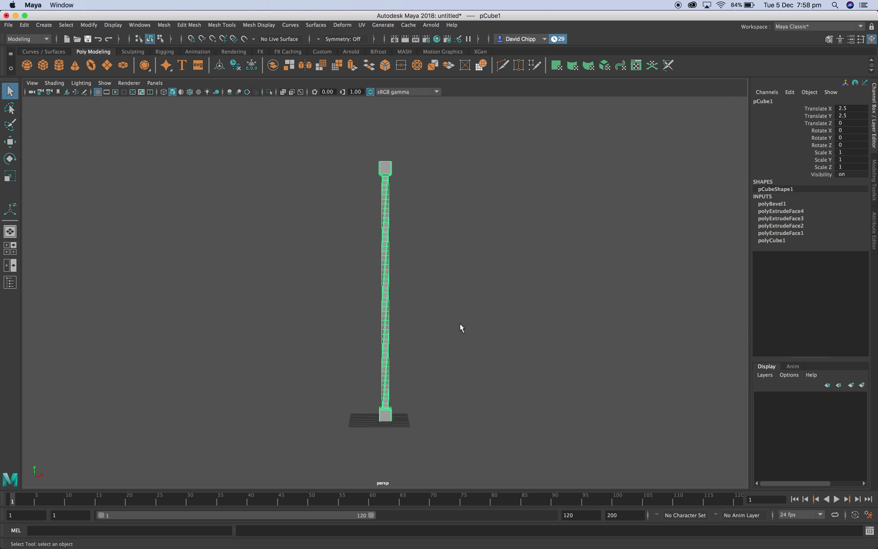
pyautogui.keyDown('alt'); pyautogui.moveTo(468, 325); pyautogui.dragTo(427, 297); pyautogui.keyUp('alt')
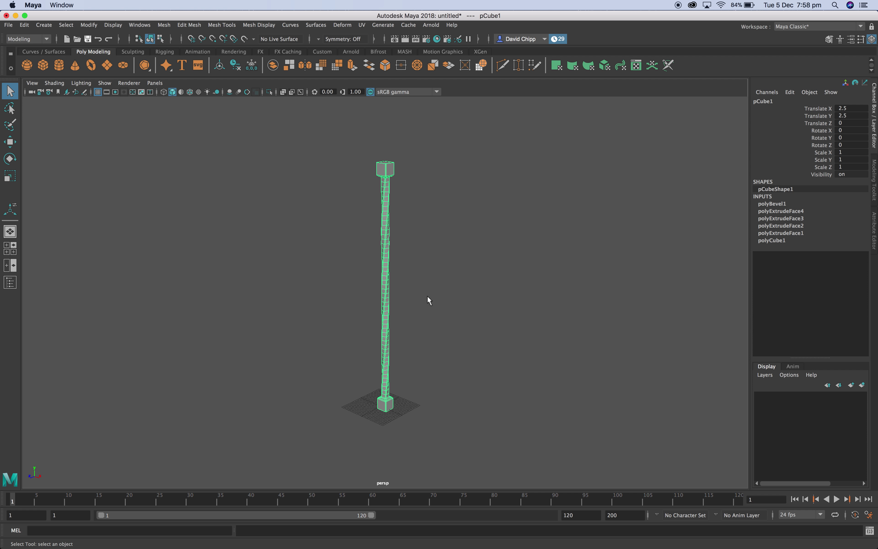
pyautogui.click(427, 300)
pyautogui.scroll(3, 447, 312)
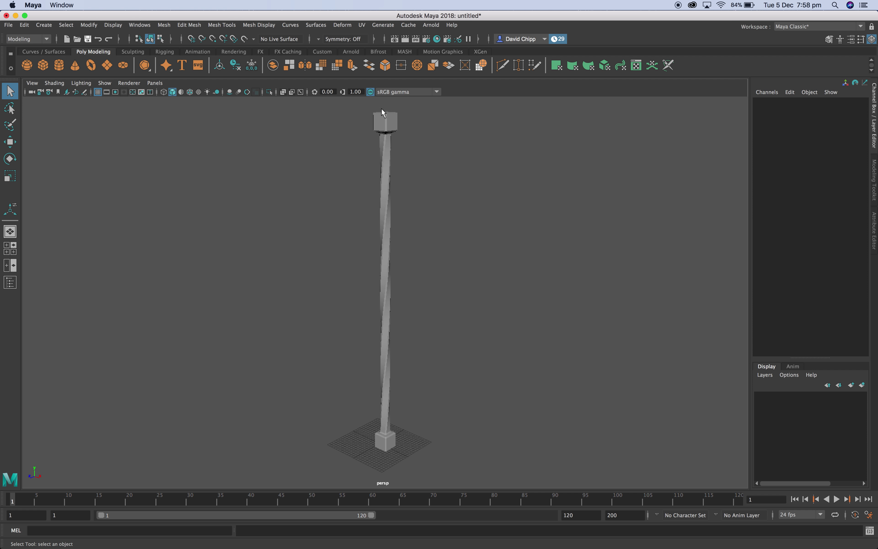
# - Delete the top face of the baluster's cap block in face mode
pyautogui.keyDown('alt'); pyautogui.moveTo(424, 154); pyautogui.dragTo(436, 300, button='middle'); pyautogui.keyUp('alt')
pyautogui.scroll(2, 435, 298)
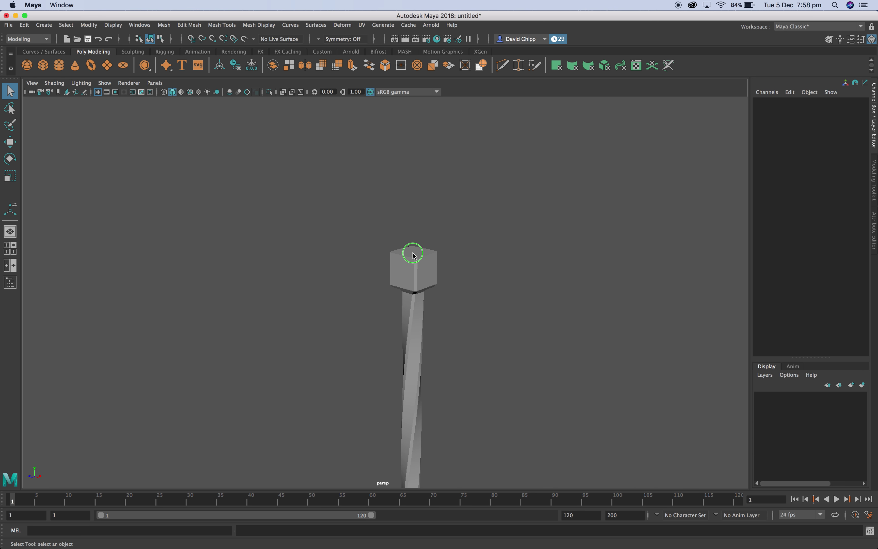
pyautogui.moveTo(413, 255); pyautogui.dragTo(412, 278, button='right')
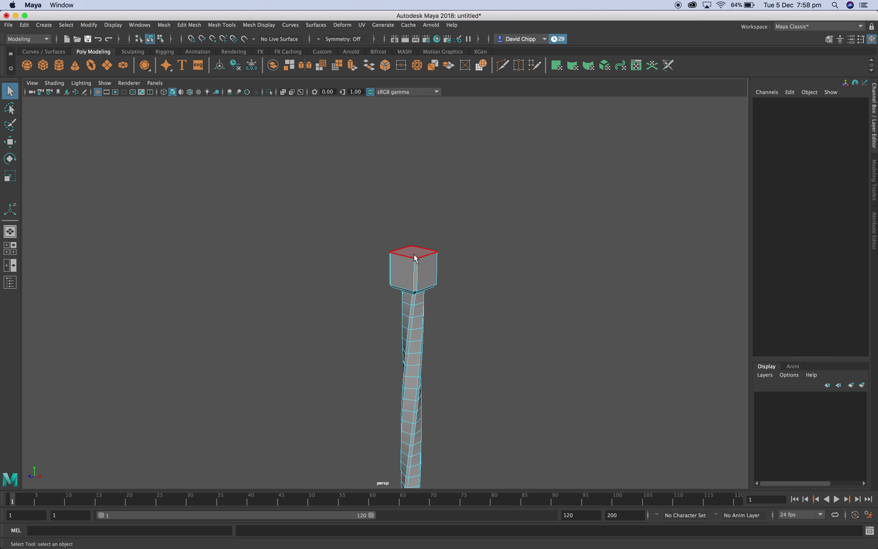
pyautogui.click(416, 258)
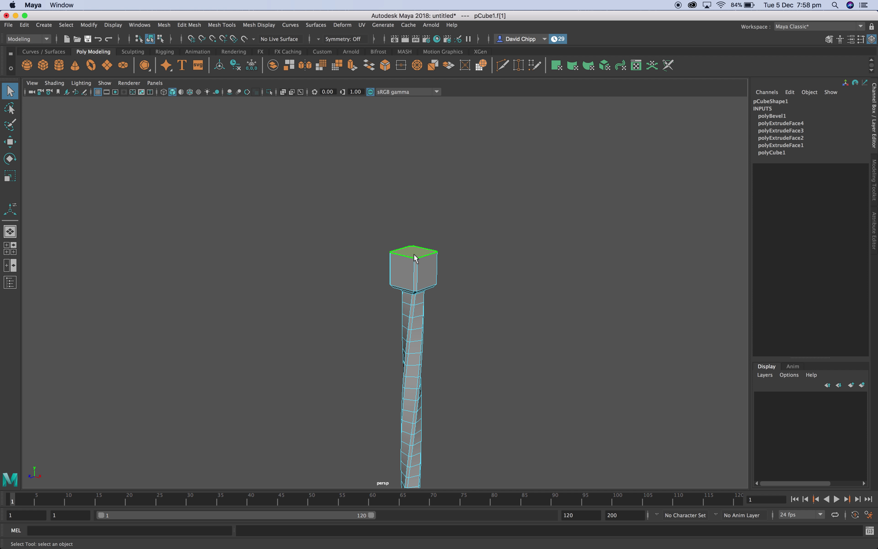
pyautogui.press('Delete')
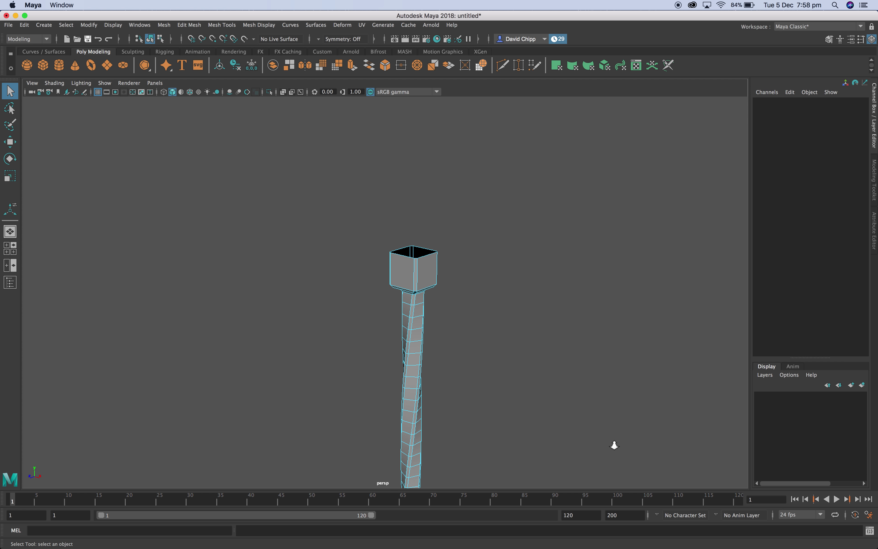
# - Delete the bottom face on the underside of the baluster's base block
pyautogui.scroll(-10, 590, 436)
pyautogui.keyDown('alt'); pyautogui.moveTo(493, 441); pyautogui.dragTo(481, 218); pyautogui.keyUp('alt')
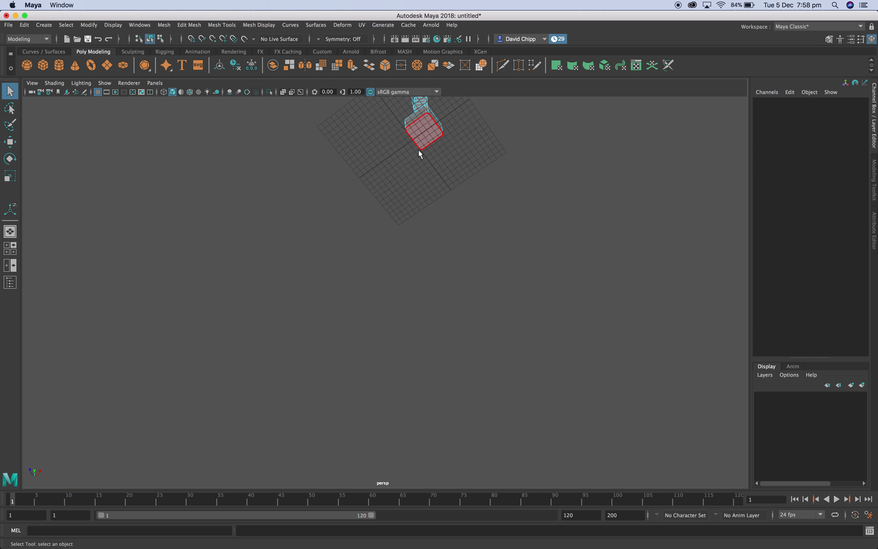
pyautogui.click(430, 132)
pyautogui.press('Delete')
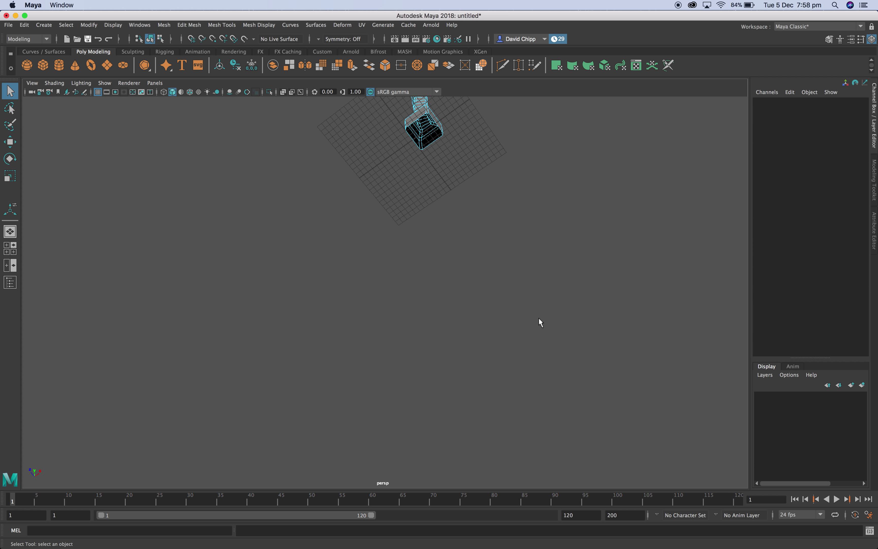